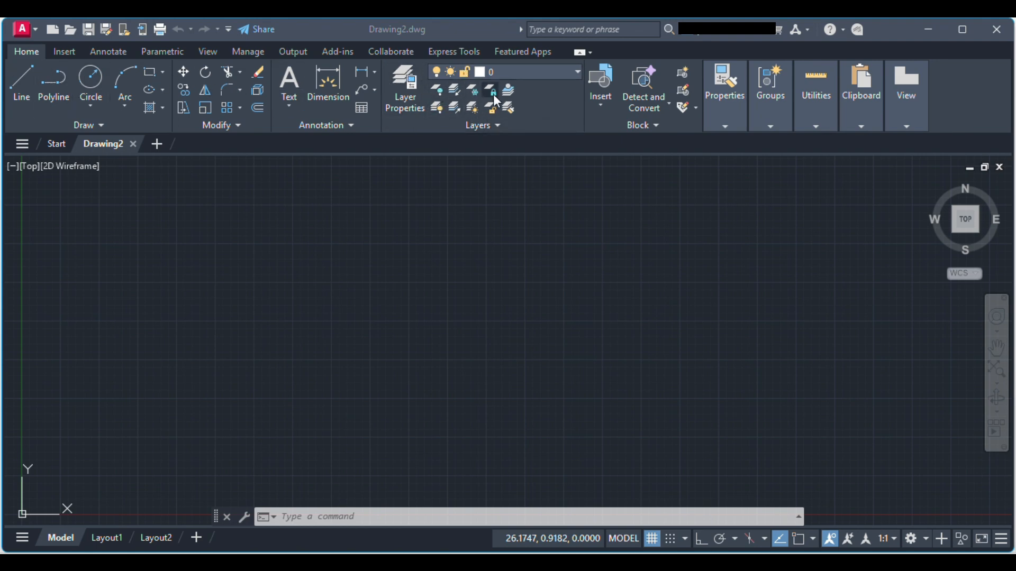
Create a new layer named archi in the Layer Properties Manager
{"action": "left_click", "coordinate": [531, 74]}
{"action": "left_click", "coordinate": [538, 73]}
{"action": "left_click", "coordinate": [514, 332]}
{"action": "type", "text": "LA"}
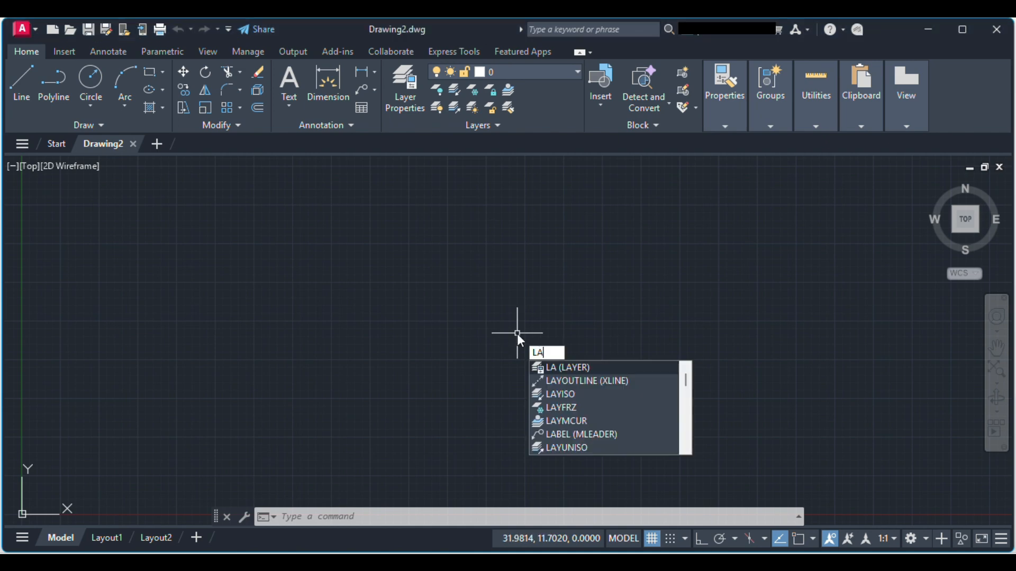
{"action": "key", "text": "Return"}
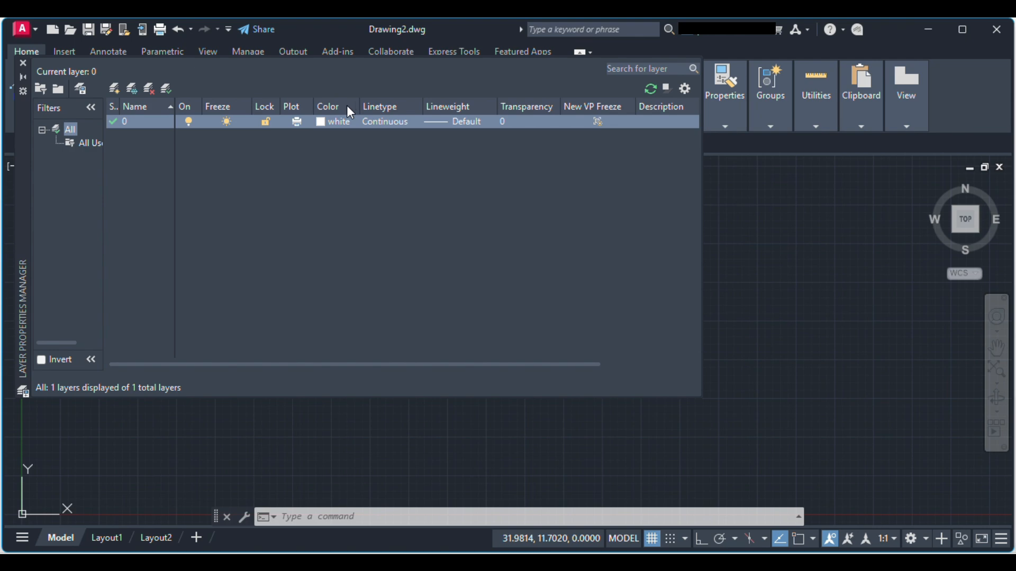
{"action": "left_click_drag", "start_coordinate": [355, 100], "coordinate": [354, 106]}
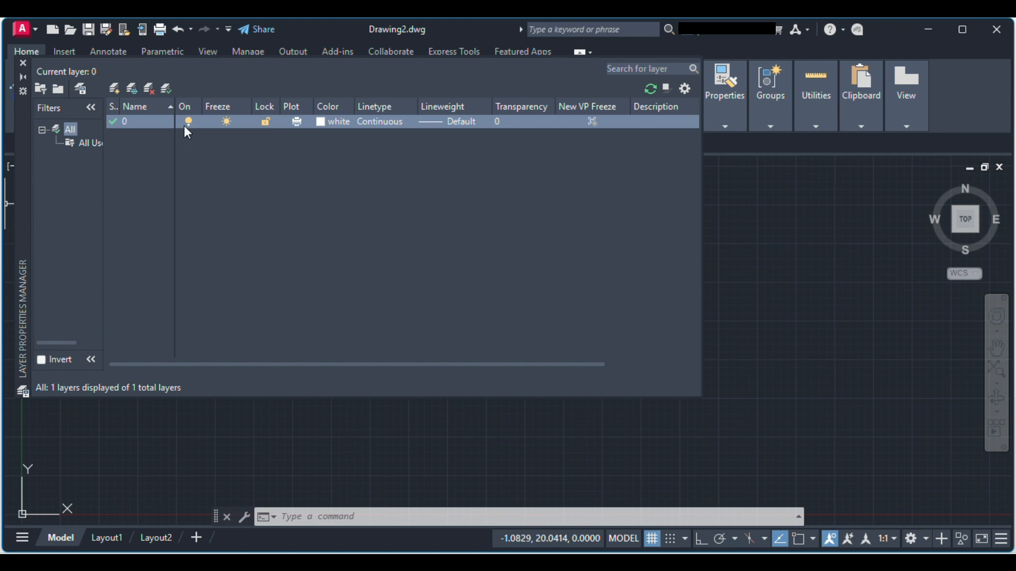
{"action": "left_click", "coordinate": [116, 92]}
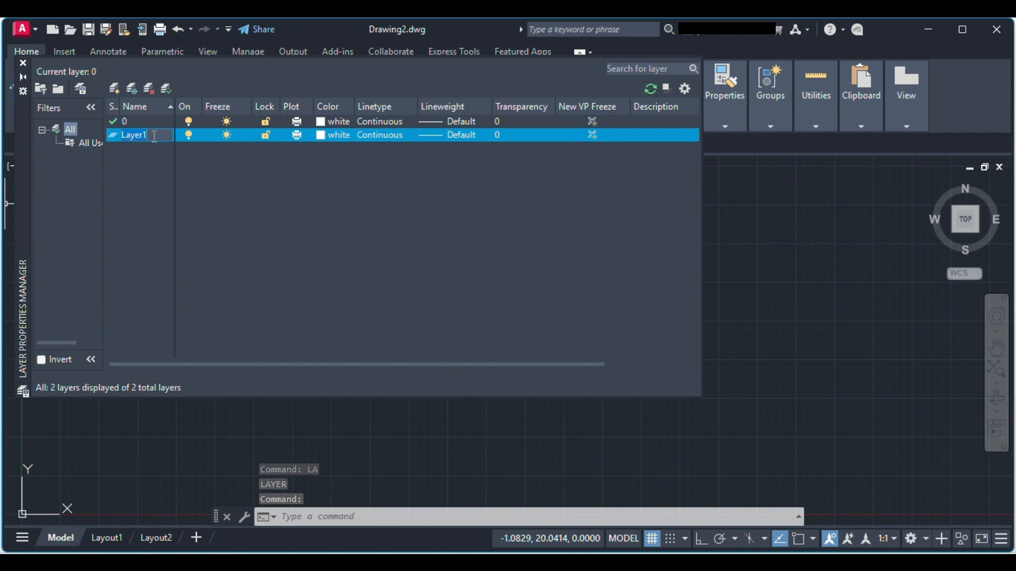
{"action": "type", "text": "ar"}
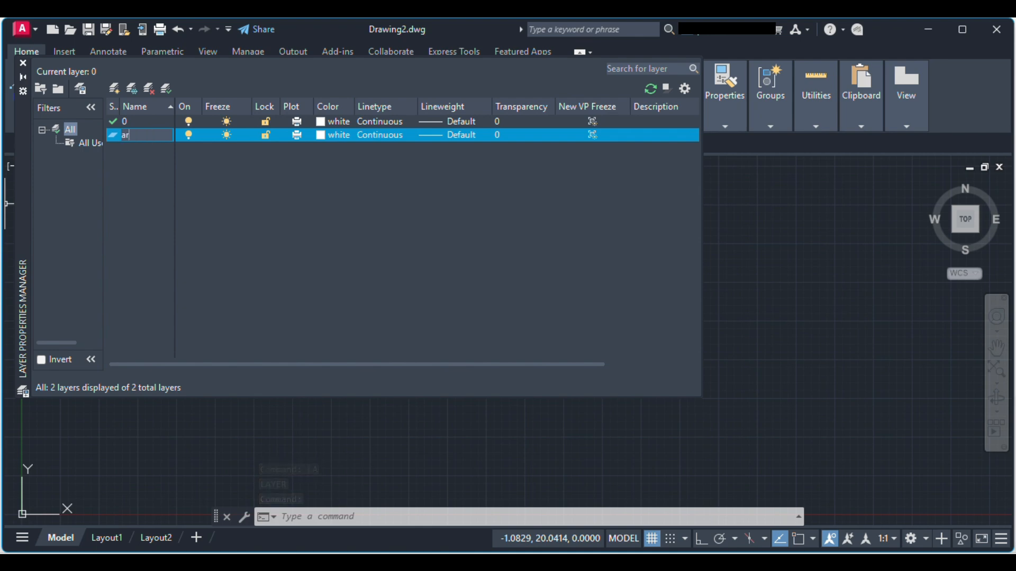
{"action": "type", "text": "chi"}
Set the archi layer's color to index 30 (orange) and its lineweight to 0.90 mm
{"action": "left_click", "coordinate": [326, 136]}
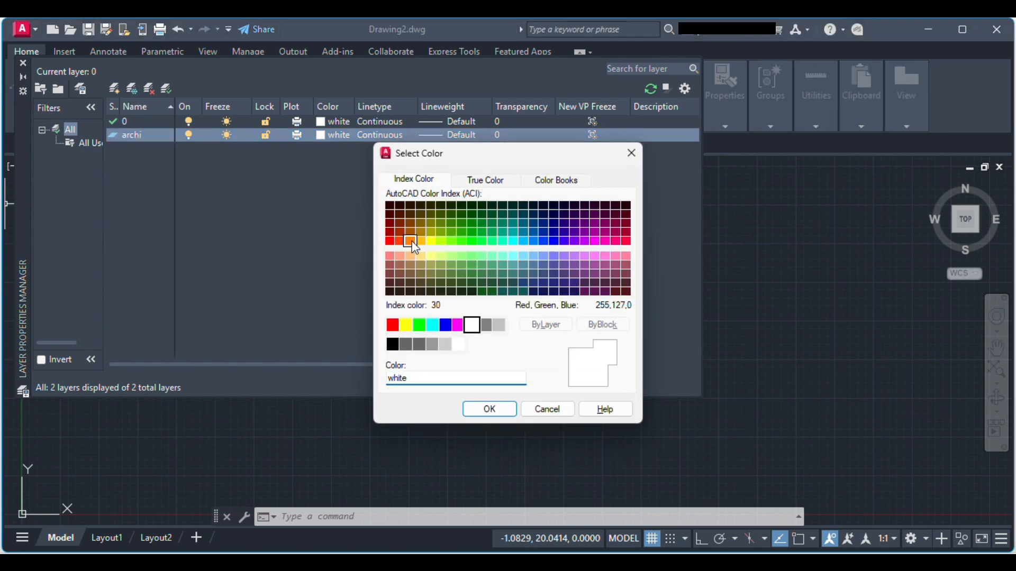
{"action": "left_click", "coordinate": [411, 241]}
{"action": "left_click", "coordinate": [489, 409]}
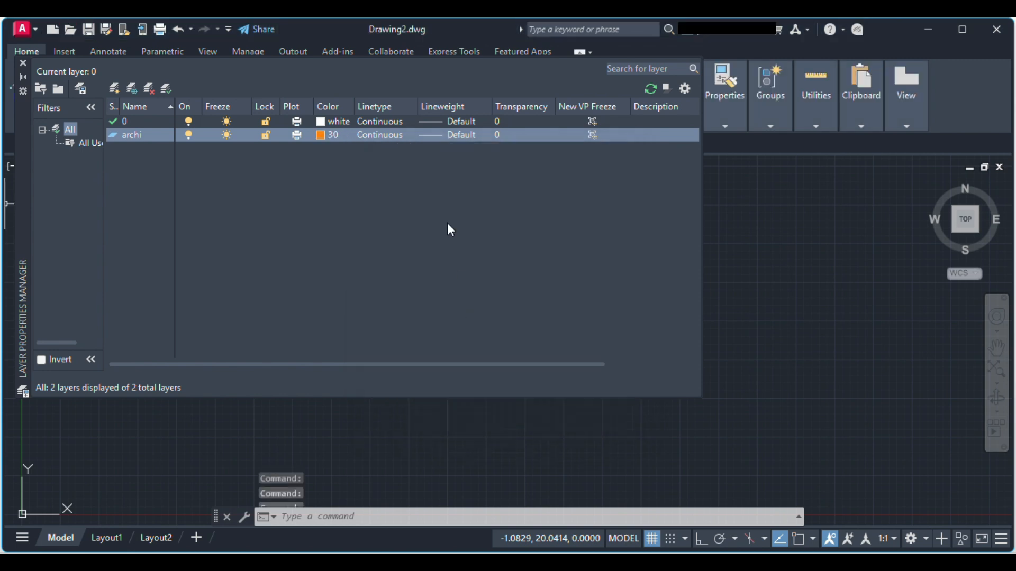
{"action": "left_click", "coordinate": [442, 136]}
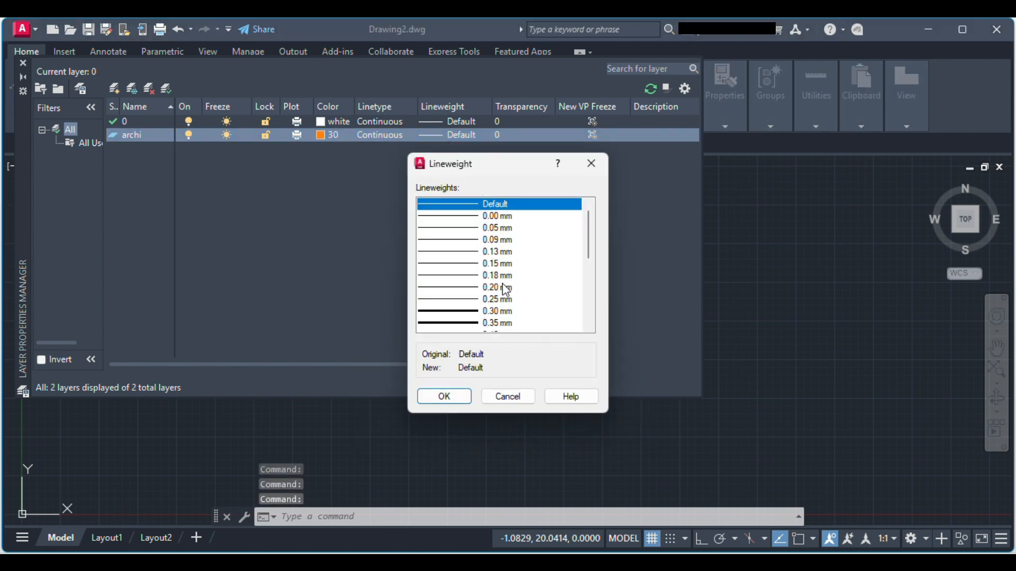
{"action": "scroll", "coordinate": [505, 290], "scroll_direction": "down", "scroll_amount": 4}
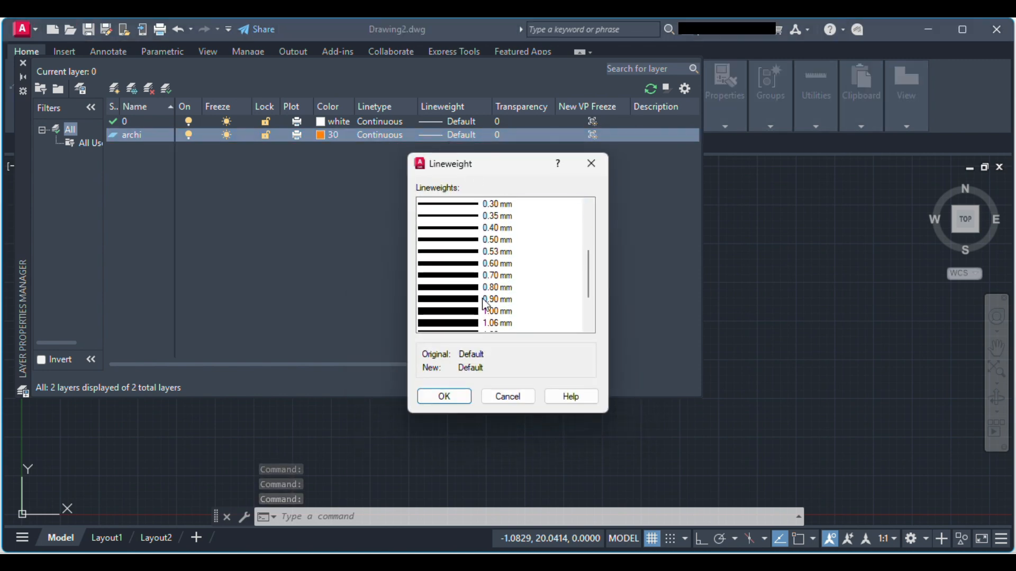
{"action": "left_click", "coordinate": [484, 299]}
{"action": "left_click", "coordinate": [464, 397]}
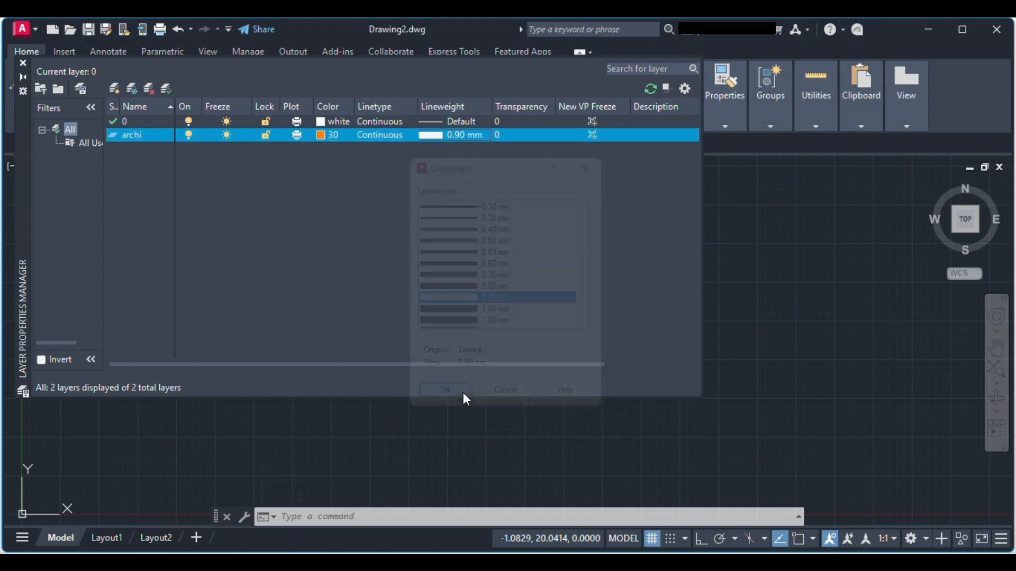
Create a layer named luman with color index 50 (yellow) and a 0.30 mm lineweight
{"action": "left_click", "coordinate": [114, 91]}
{"action": "type", "text": "lu"}
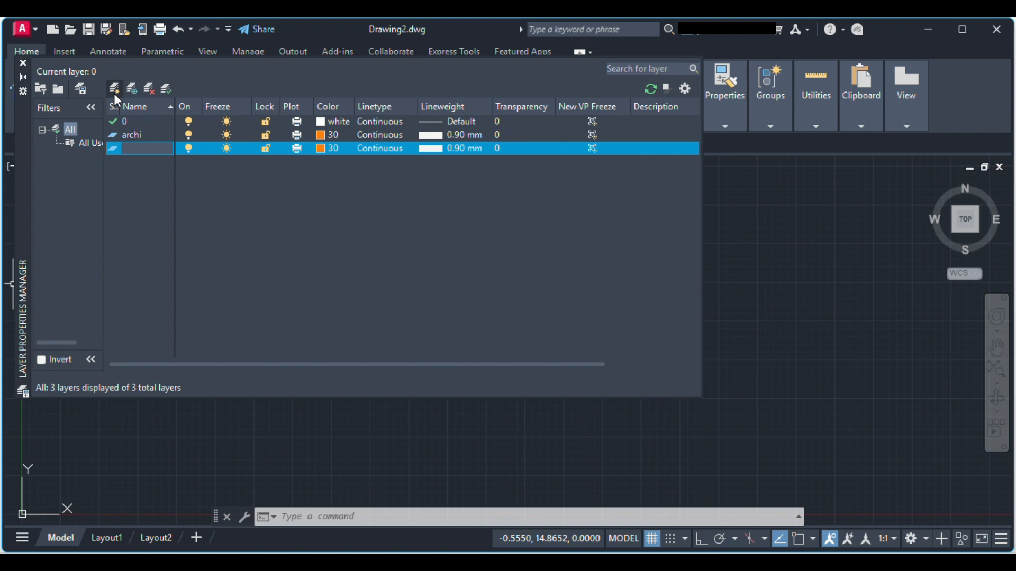
{"action": "type", "text": "man"}
{"action": "left_click", "coordinate": [322, 147]}
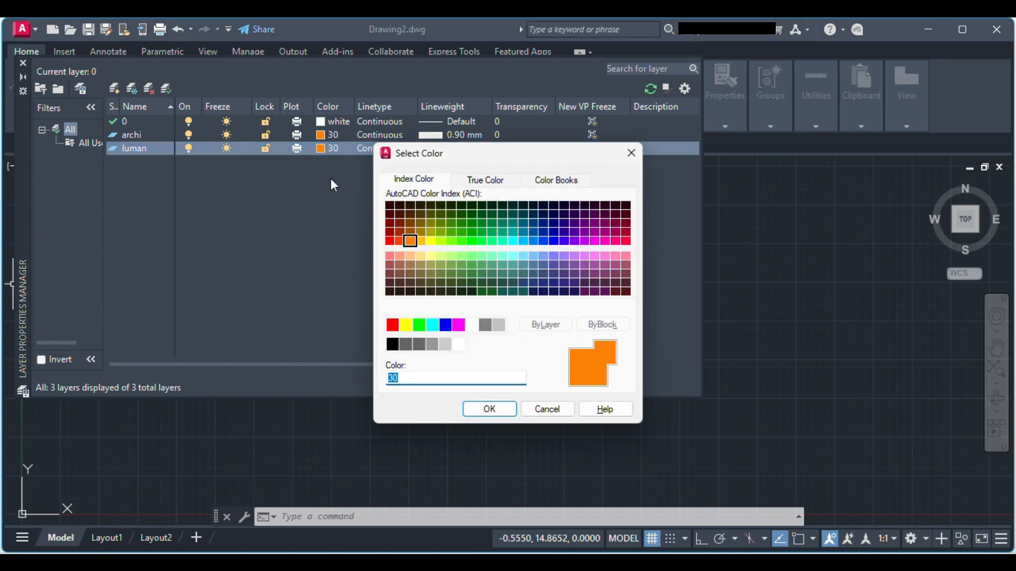
{"action": "left_click", "coordinate": [430, 241]}
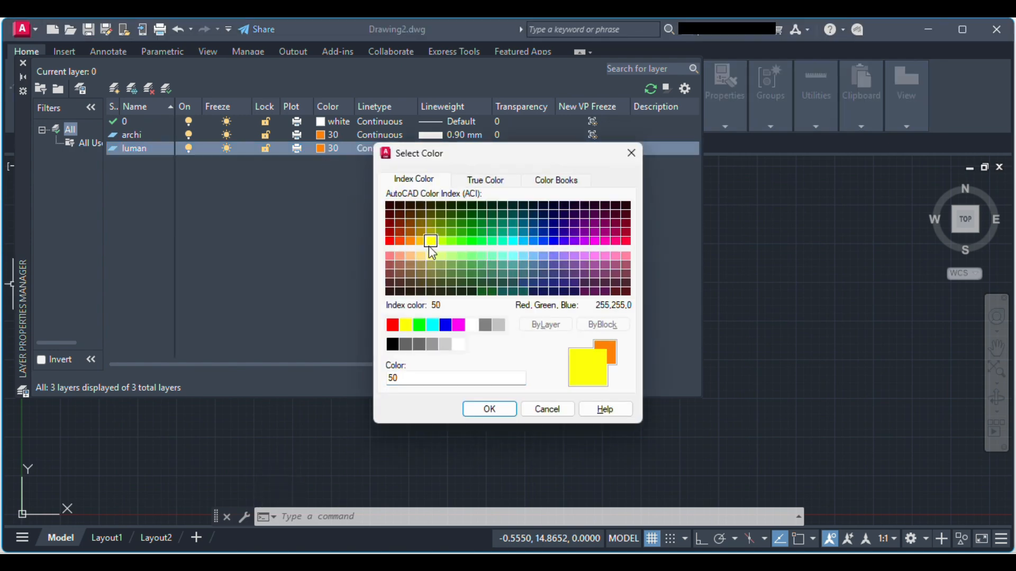
{"action": "left_click", "coordinate": [493, 410]}
{"action": "left_click", "coordinate": [436, 149]}
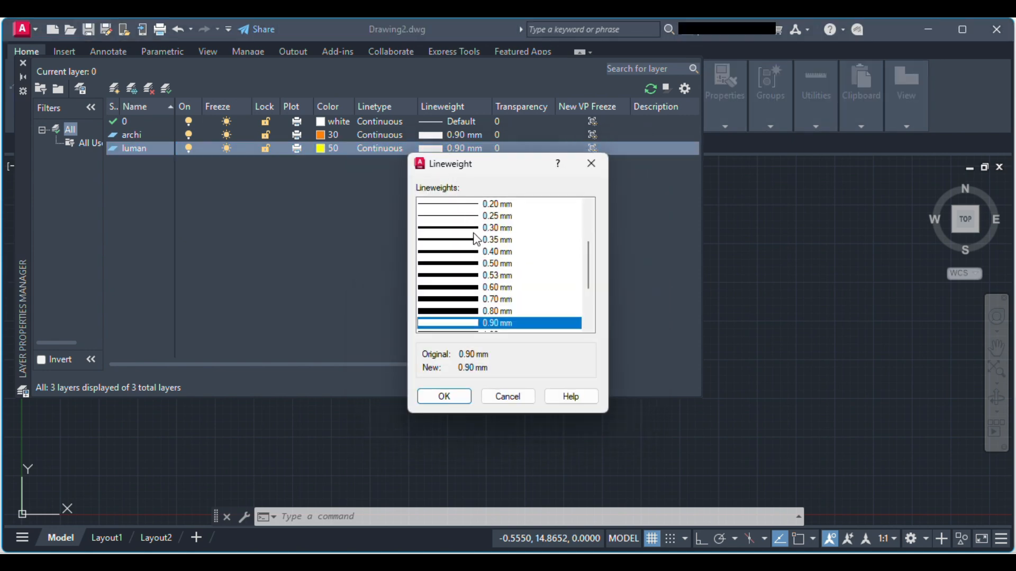
{"action": "left_click", "coordinate": [456, 231]}
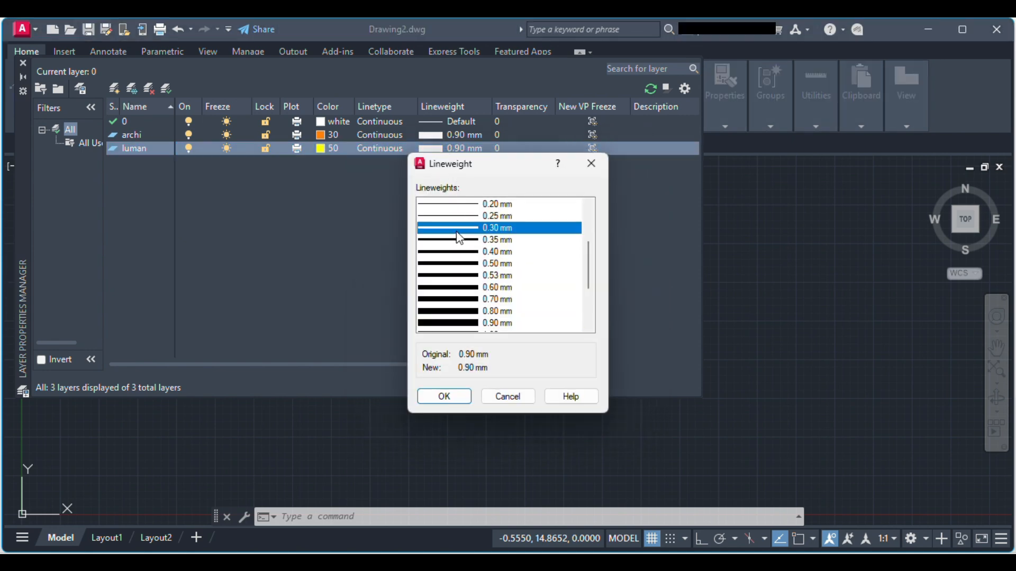
{"action": "left_click", "coordinate": [444, 397]}
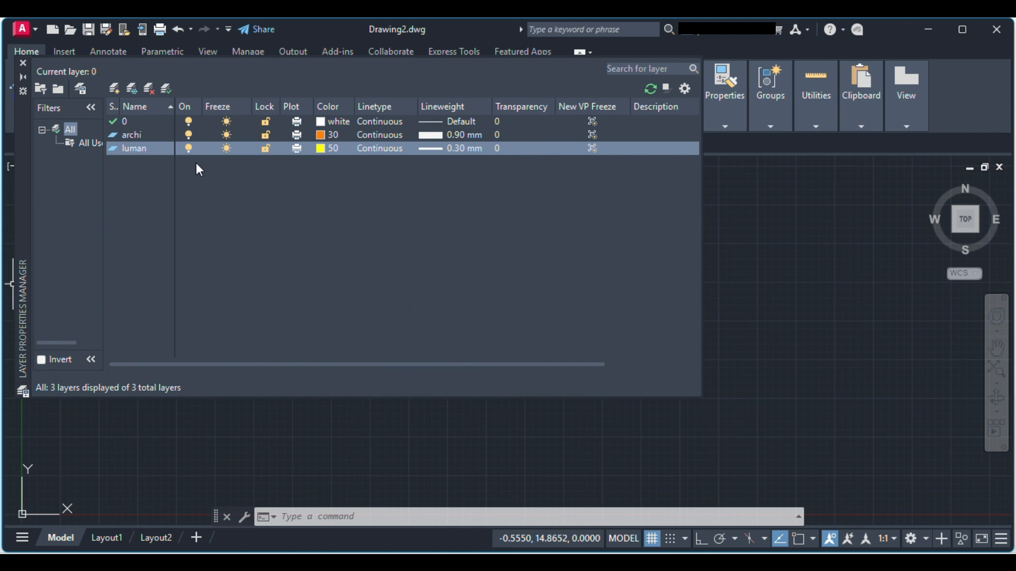
Create a layer named wires with color index 10 (red) and a 0.25 mm lineweight, and close the layer manager
{"action": "left_click", "coordinate": [115, 88]}
{"action": "type", "text": "wires"}
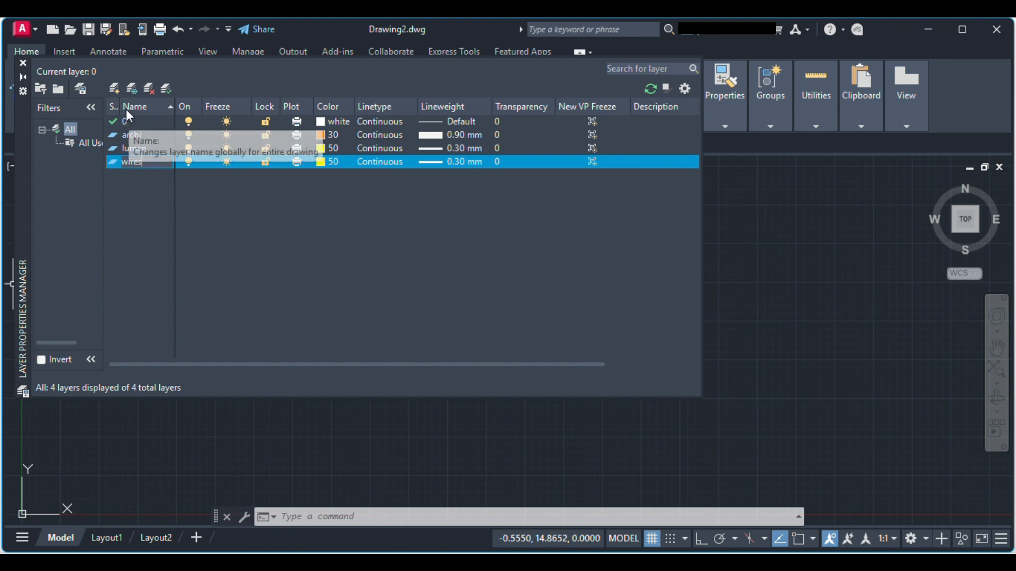
{"action": "left_click", "coordinate": [322, 163]}
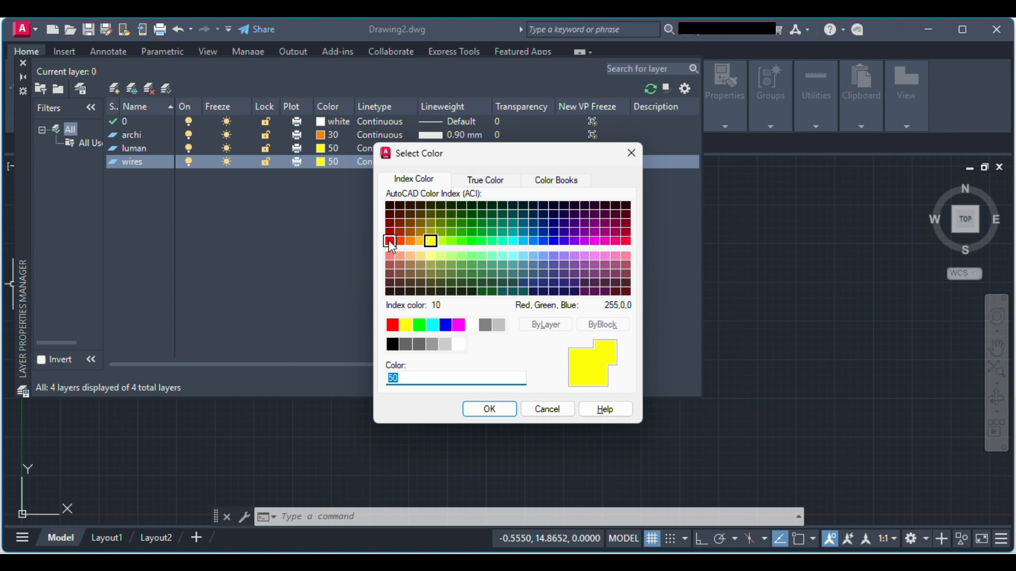
{"action": "left_click", "coordinate": [389, 240]}
{"action": "left_click", "coordinate": [497, 412]}
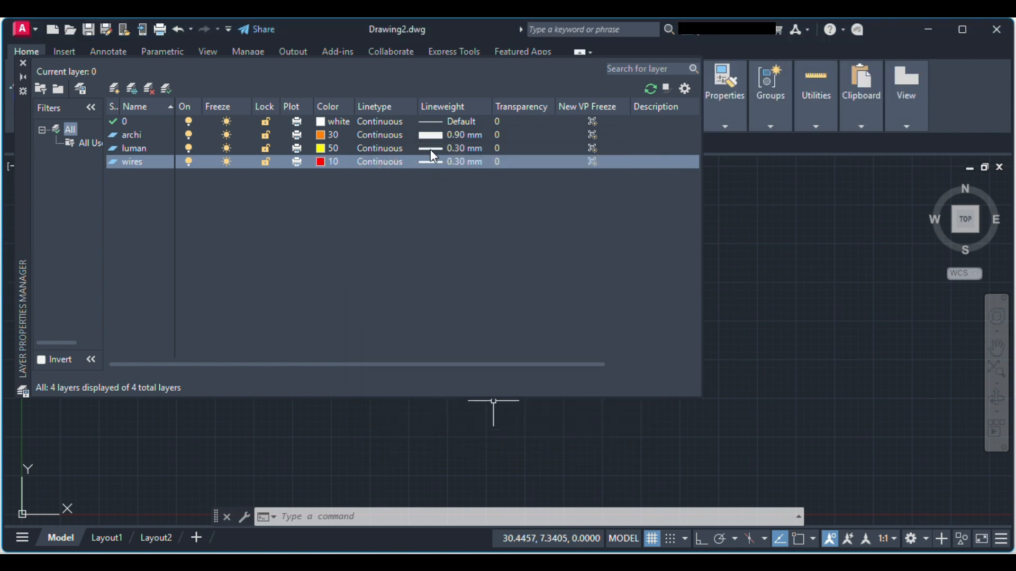
{"action": "left_click", "coordinate": [437, 164]}
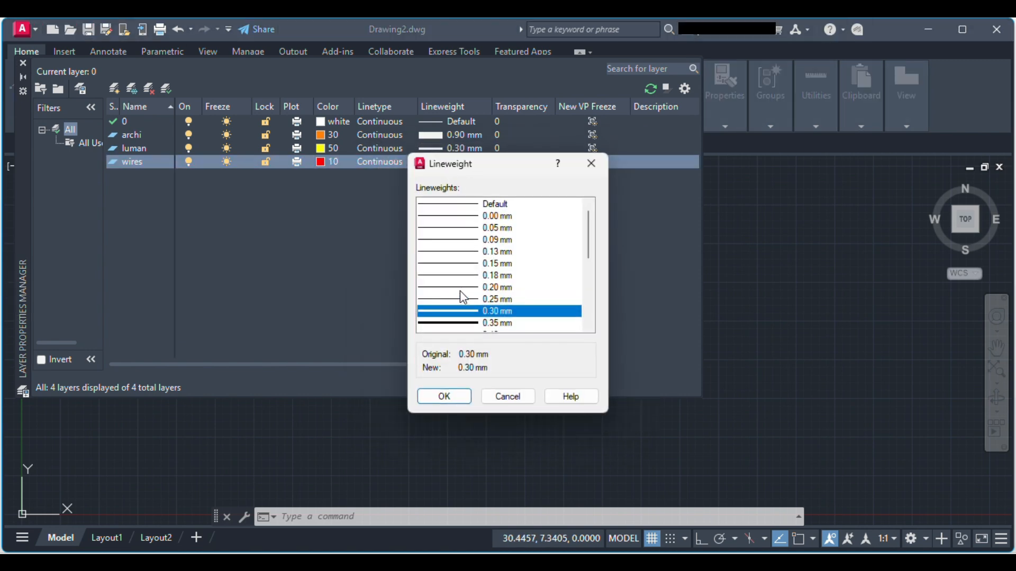
{"action": "left_click", "coordinate": [464, 299]}
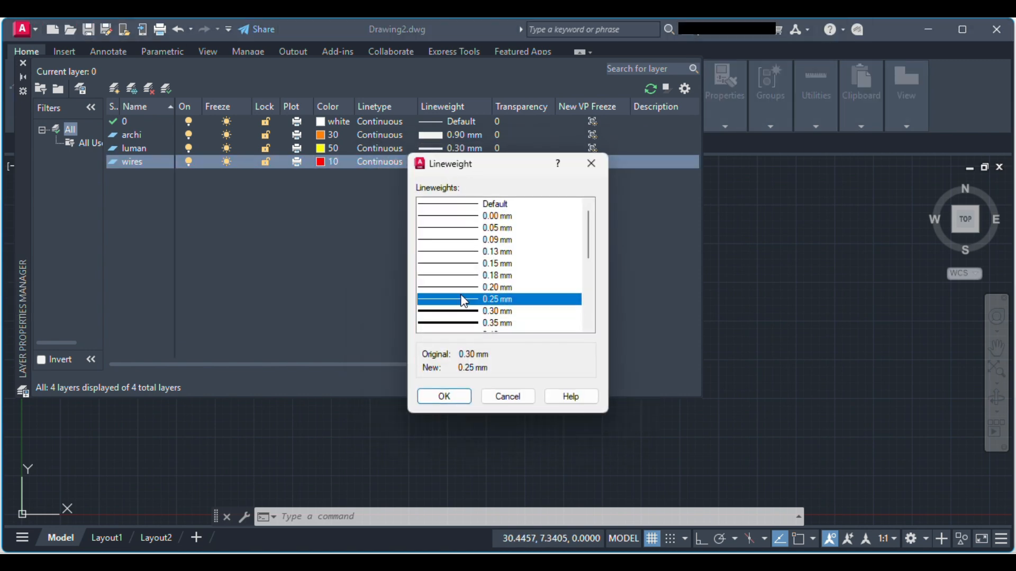
{"action": "left_click", "coordinate": [464, 401]}
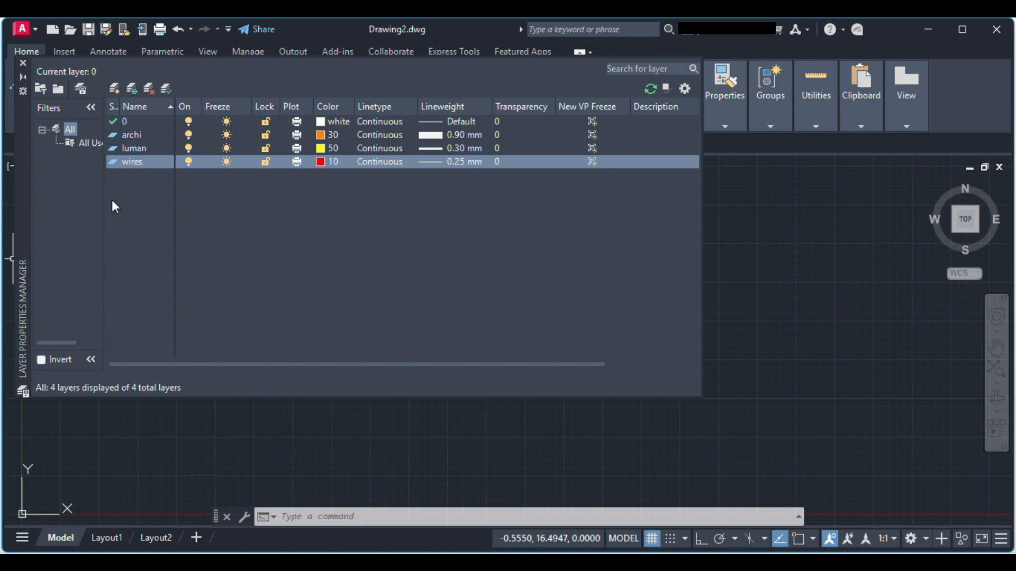
{"action": "left_click", "coordinate": [23, 63]}
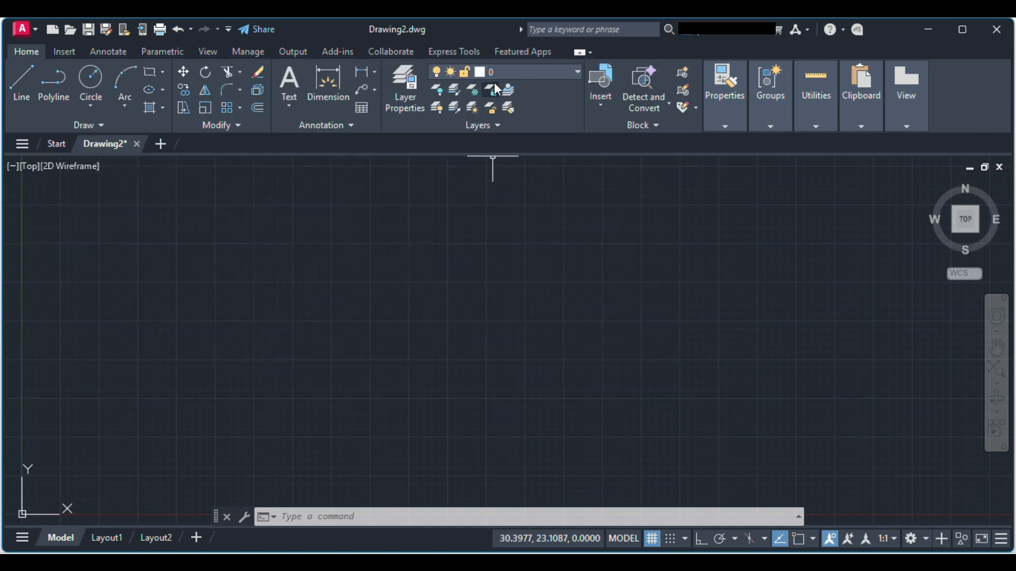
Make archi the current layer and draw a freehand-sized horizontal rectangle near the middle of the drawing area
{"action": "left_click", "coordinate": [544, 76]}
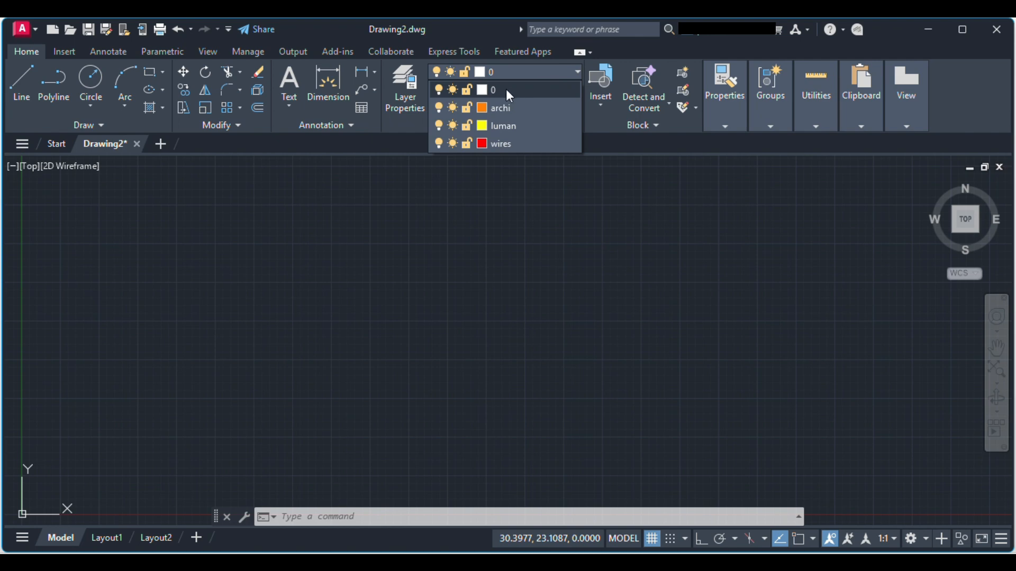
{"action": "left_click", "coordinate": [531, 114]}
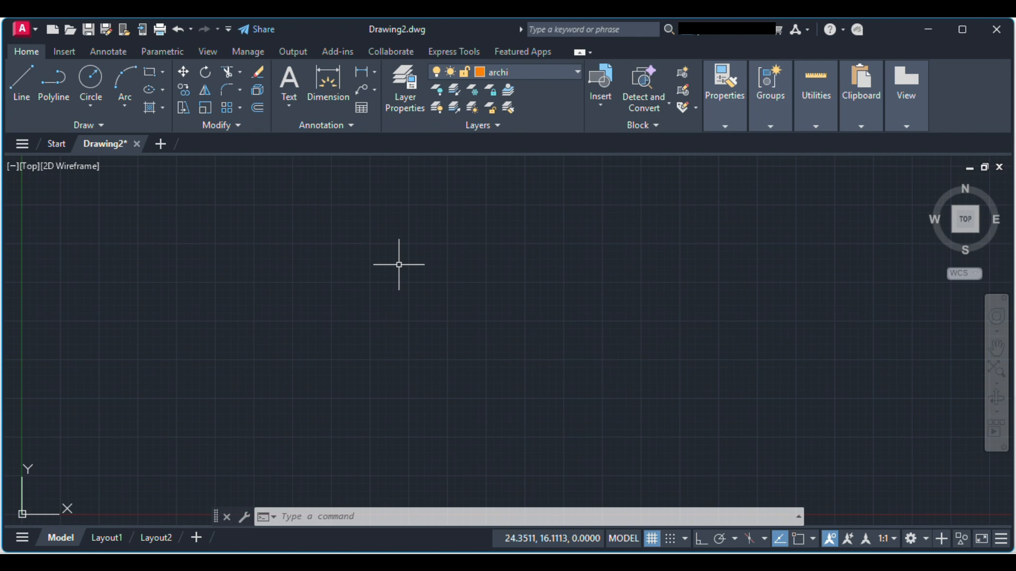
{"action": "type", "text": "RC"}
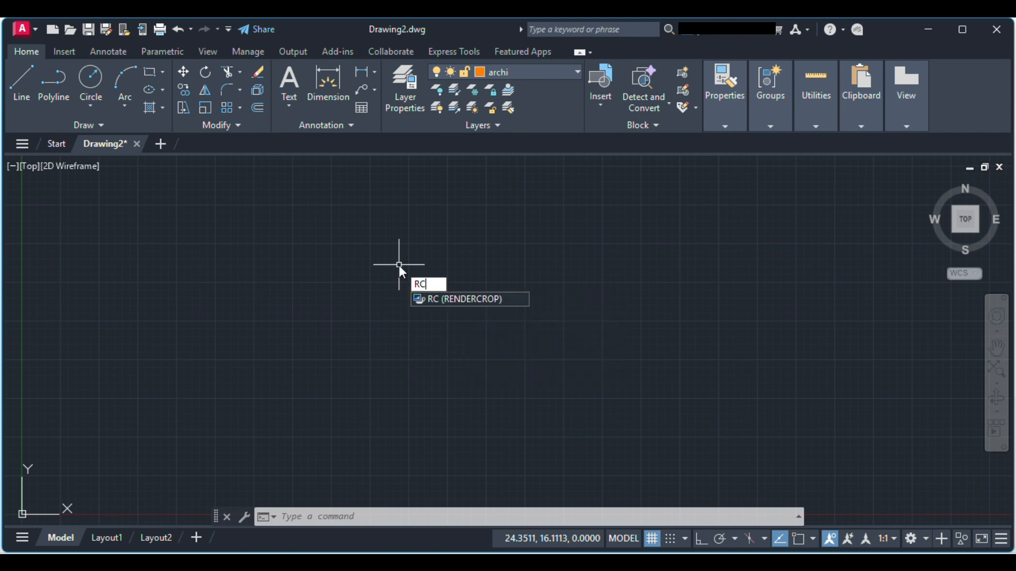
{"action": "type", "text": "E"}
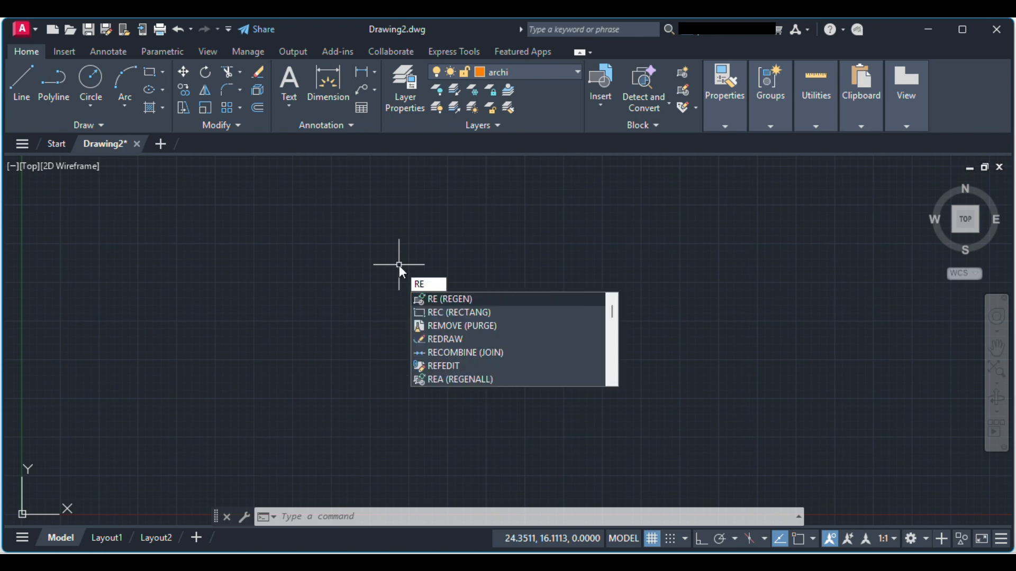
{"action": "type", "text": "C"}
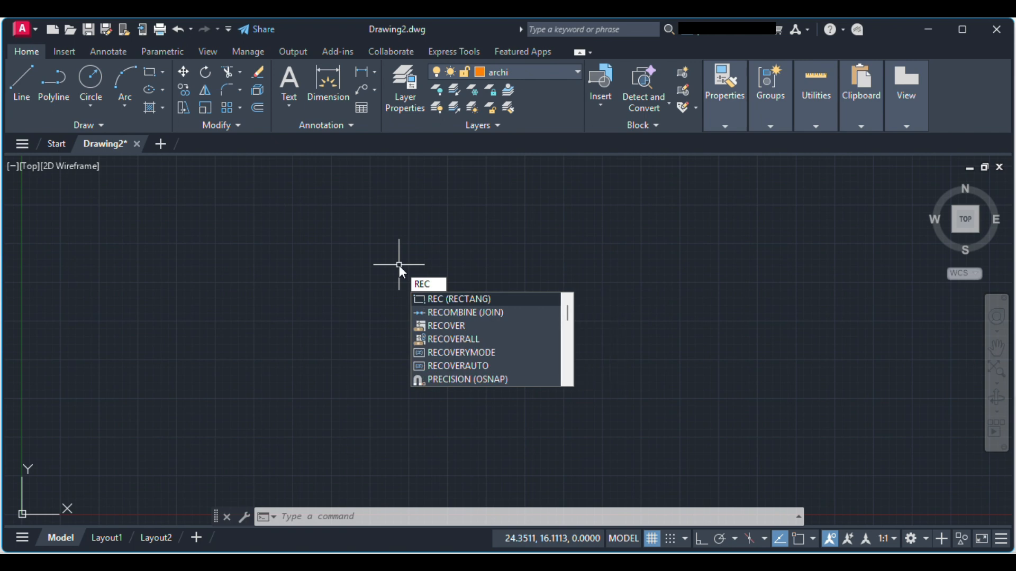
{"action": "key", "text": "Return"}
{"action": "left_click", "coordinate": [388, 256]}
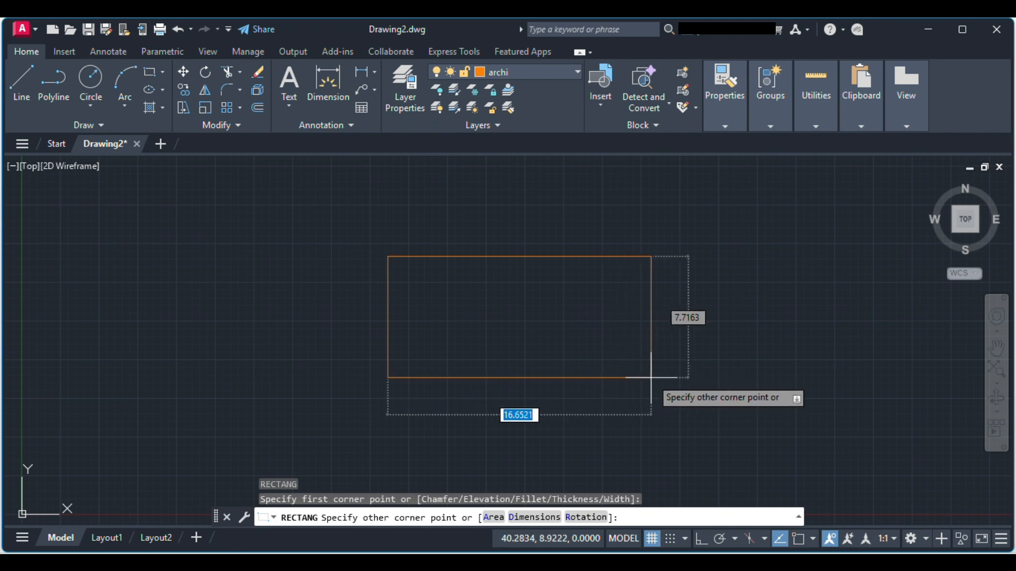
{"action": "left_click", "coordinate": [562, 347]}
Break an opening in the rectangle's upper edge, near its upper-left corner, using the BREAK command
{"action": "scroll", "coordinate": [570, 349], "scroll_direction": "up", "scroll_amount": 5}
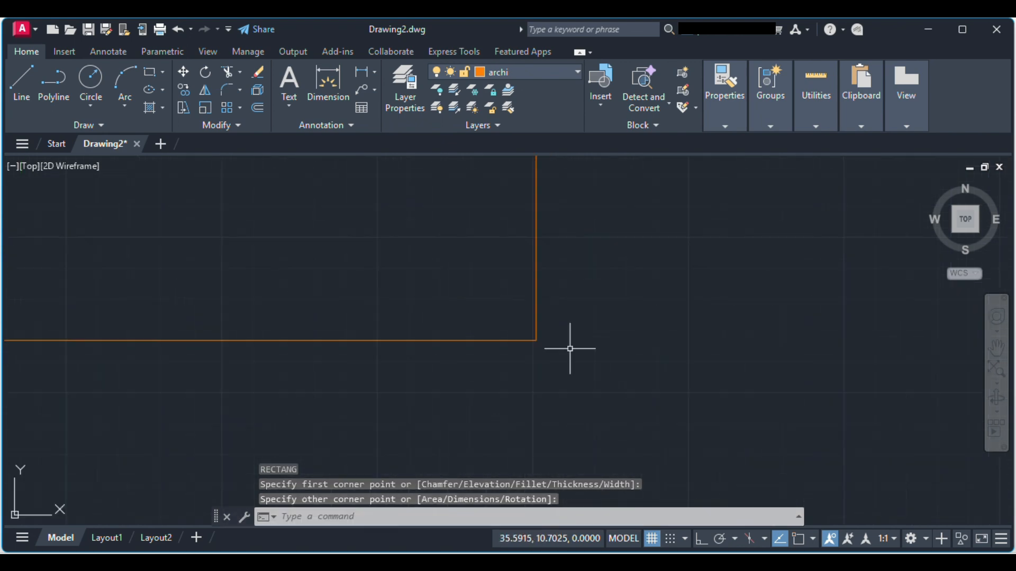
{"action": "middle_click_drag", "start_coordinate": [570, 349], "coordinate": [612, 420]}
{"action": "scroll", "coordinate": [476, 284], "scroll_direction": "down", "scroll_amount": 5}
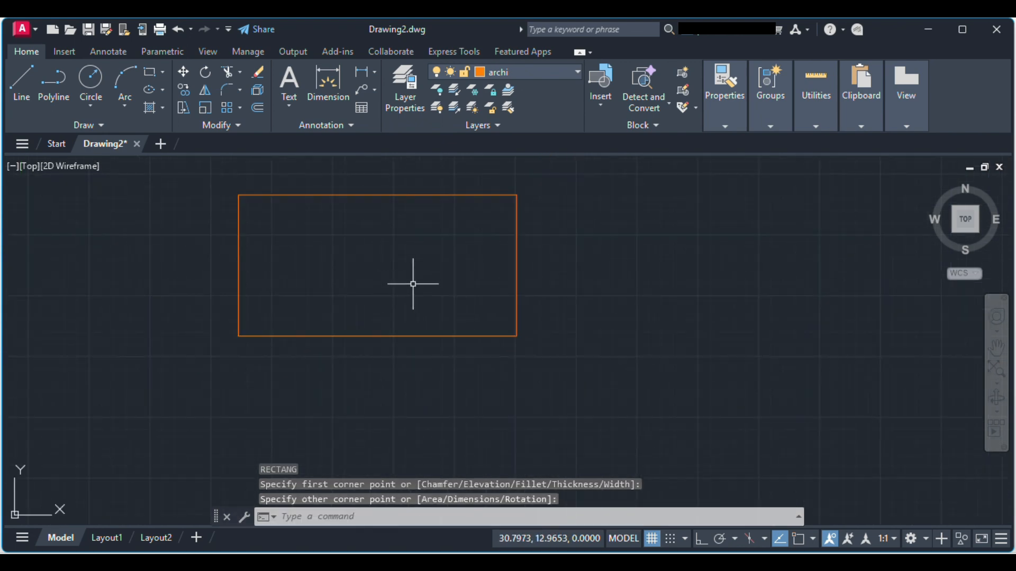
{"action": "middle_click", "coordinate": [429, 283]}
{"action": "middle_click", "coordinate": [429, 282]}
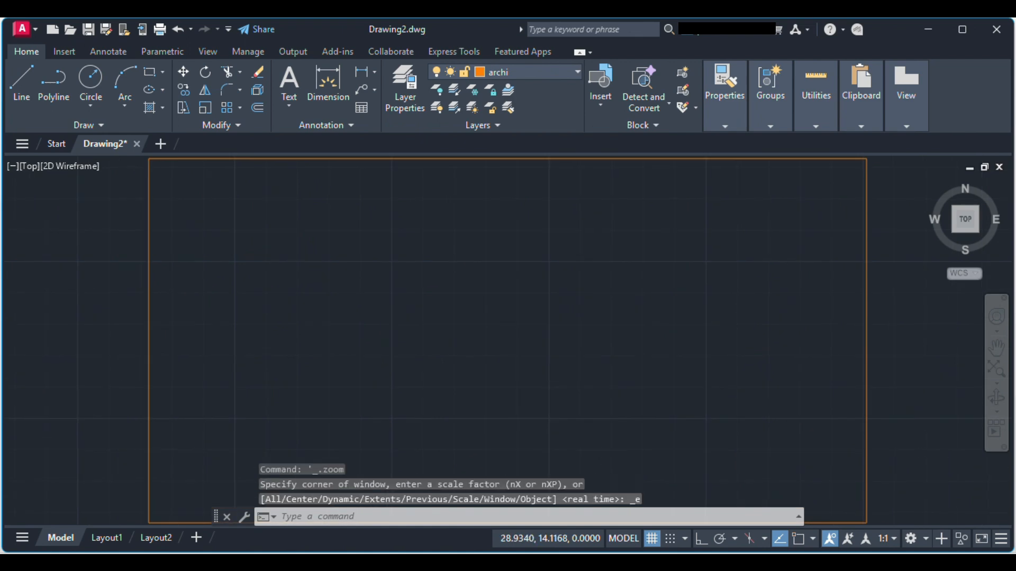
{"action": "scroll", "coordinate": [482, 316], "scroll_direction": "down", "scroll_amount": 2}
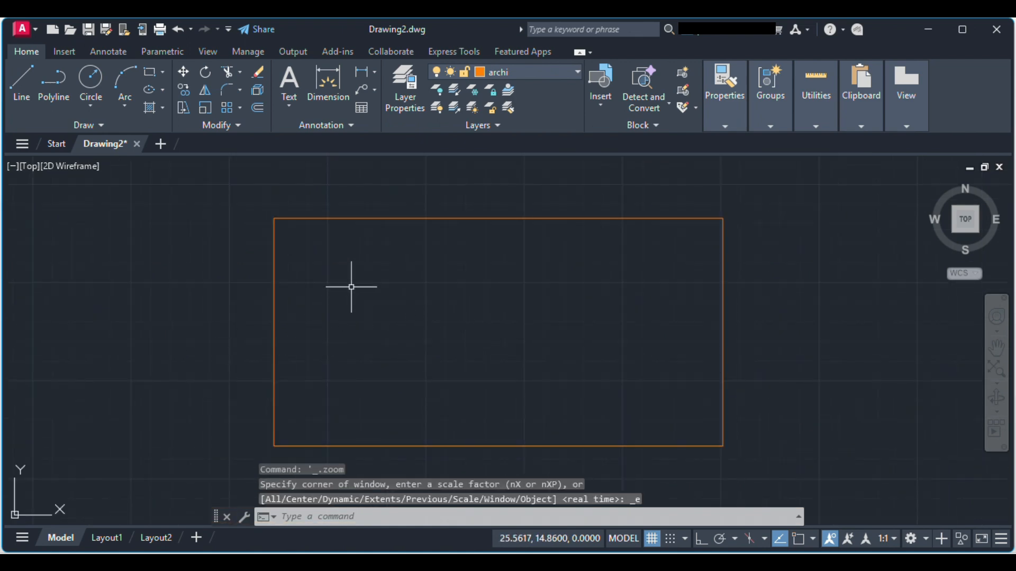
{"action": "type", "text": "brea"}
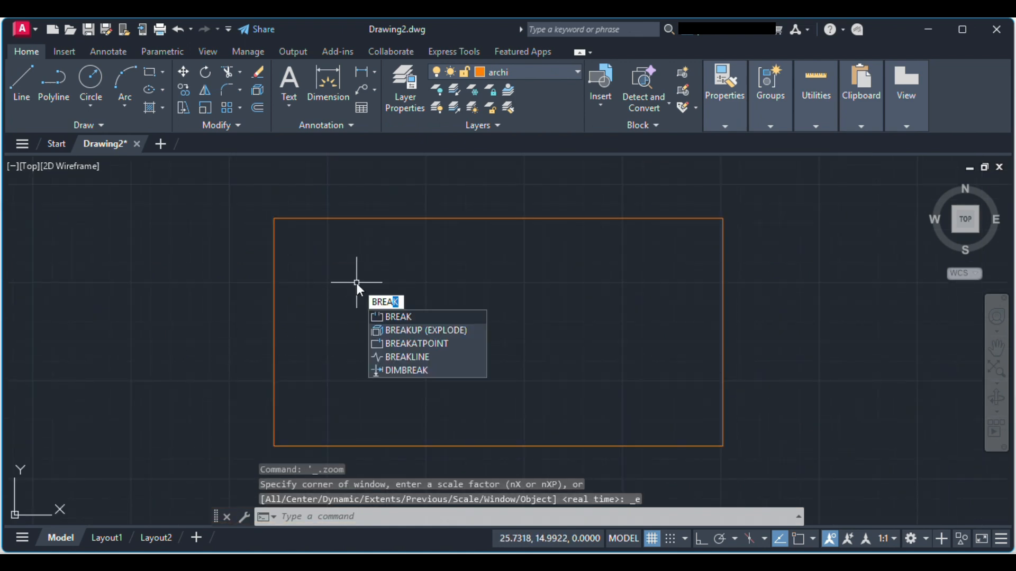
{"action": "key", "text": "Return"}
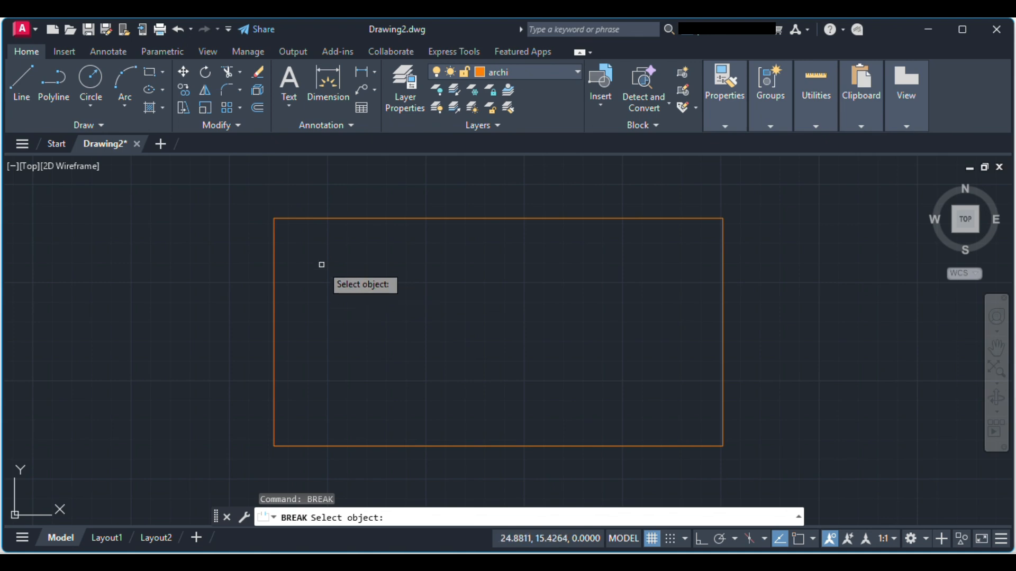
{"action": "left_click", "coordinate": [297, 218]}
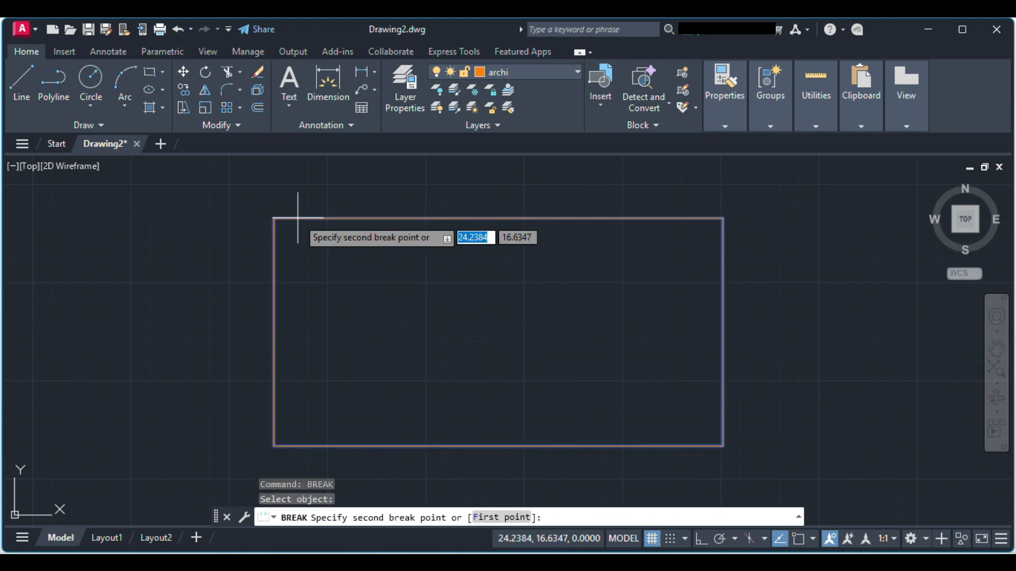
{"action": "left_click", "coordinate": [381, 218]}
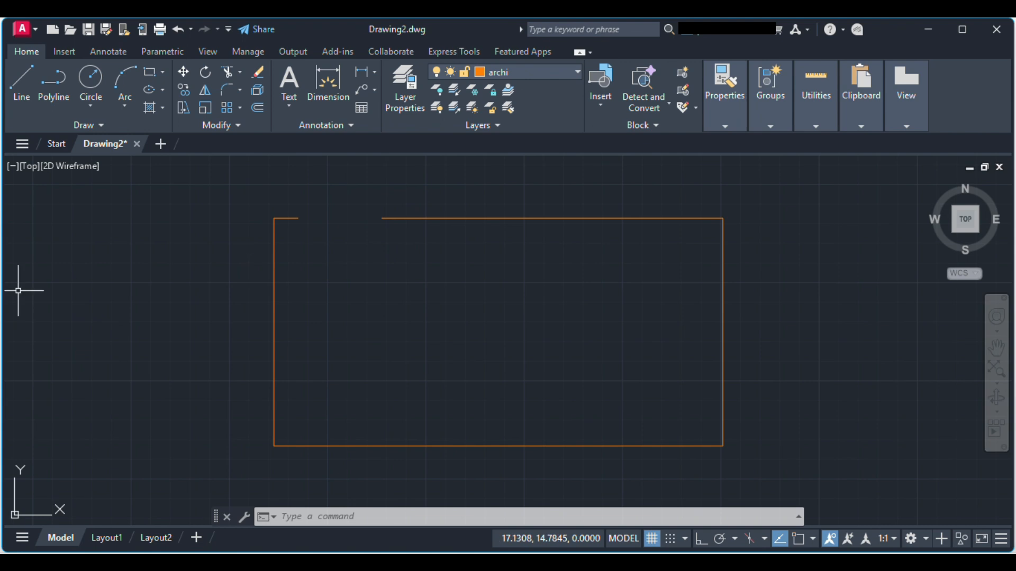
Make luman the current layer and draw a small circle in the left part of the rectangle
{"action": "left_click", "coordinate": [568, 76]}
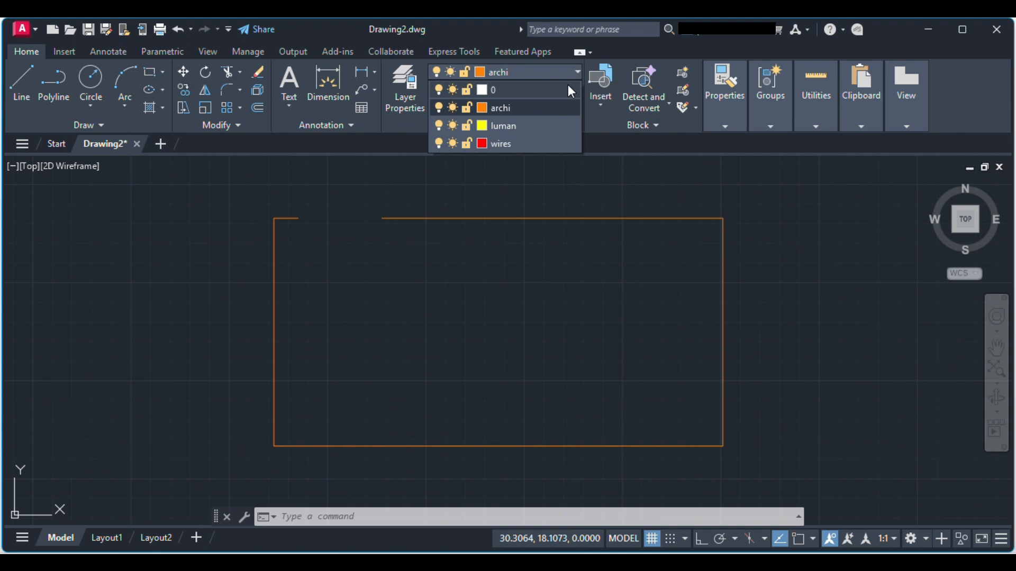
{"action": "left_click", "coordinate": [547, 126]}
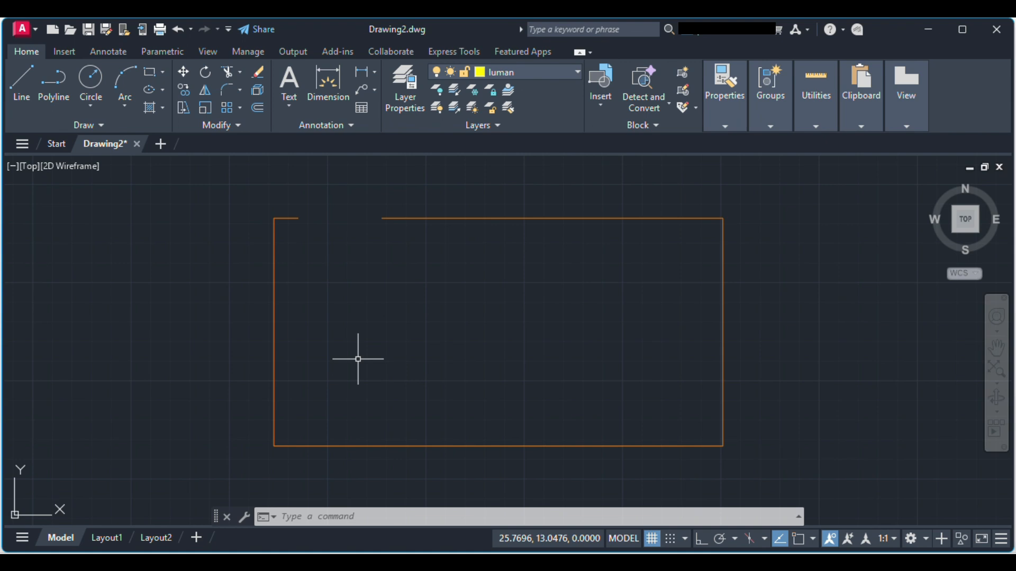
{"action": "type", "text": "c"}
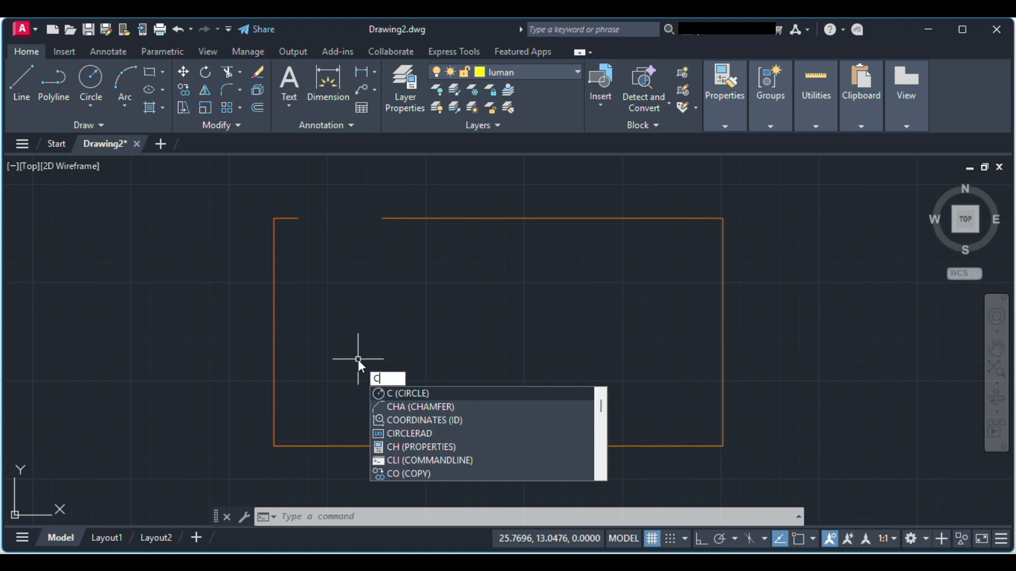
{"action": "key", "text": "Return"}
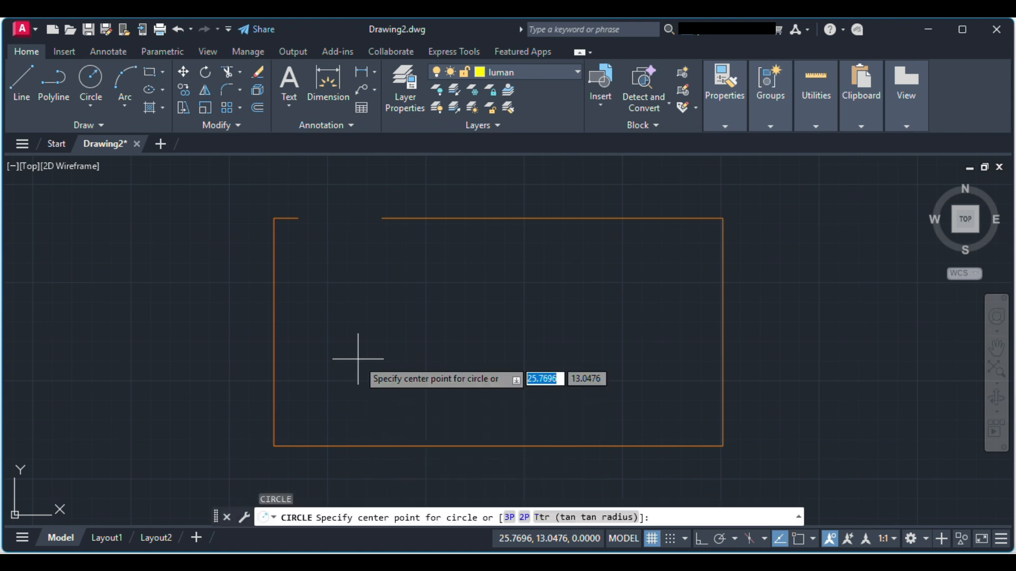
{"action": "left_click", "coordinate": [331, 314]}
{"action": "left_click", "coordinate": [347, 339]}
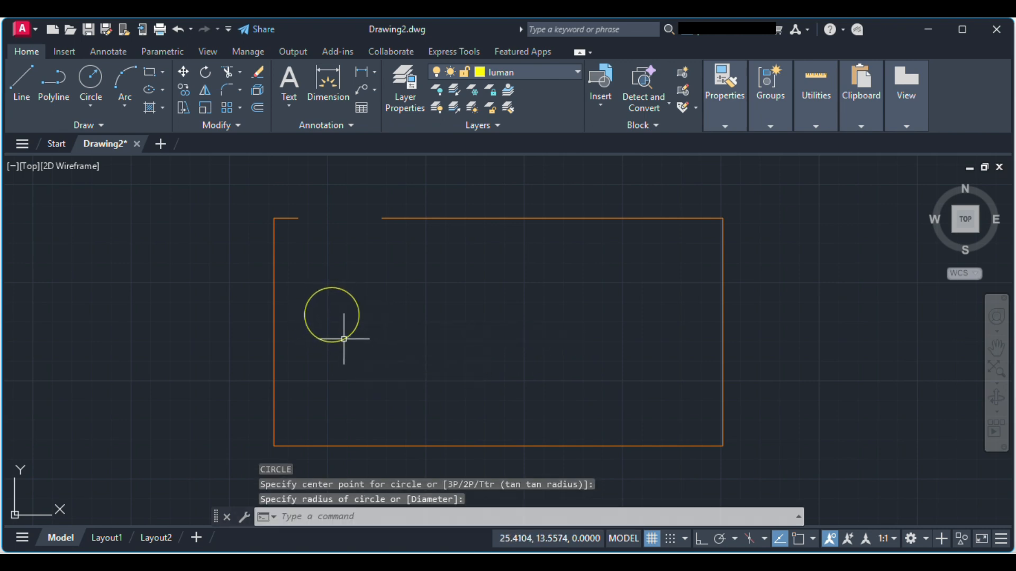
Shift the circle slightly down and right, and paste two copies of it in a row at the rectangle's middle and right part
{"action": "left_click", "coordinate": [354, 332]}
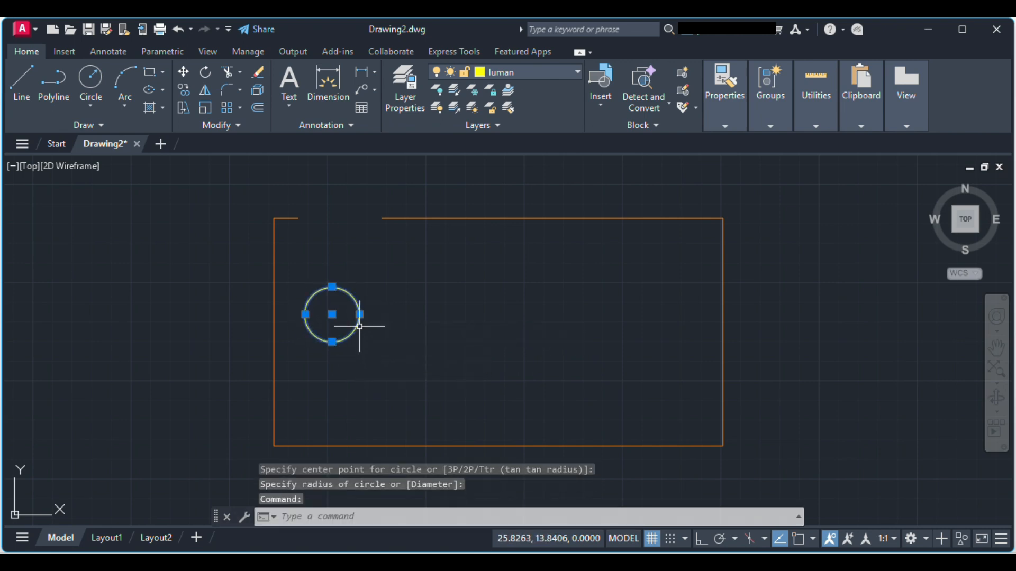
{"action": "mouse_move", "coordinate": [360, 331]}
{"action": "left_mouse_down"}
{"action": "mouse_move", "coordinate": [364, 350]}
{"action": "mouse_move", "coordinate": [371, 337]}
{"action": "left_mouse_up"}
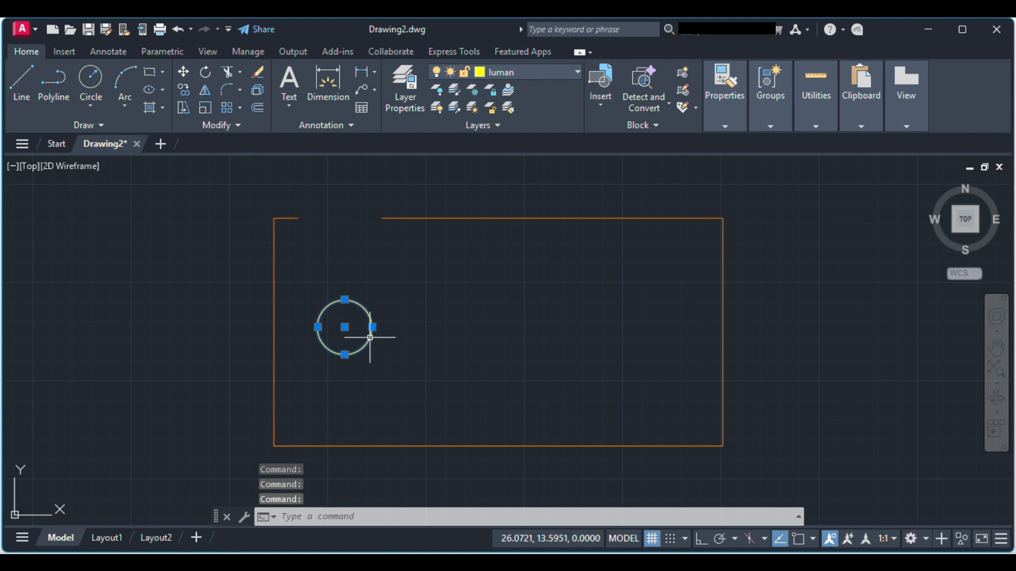
{"action": "key", "text": "ctrl+c"}
{"action": "key", "text": "ctrl+v"}
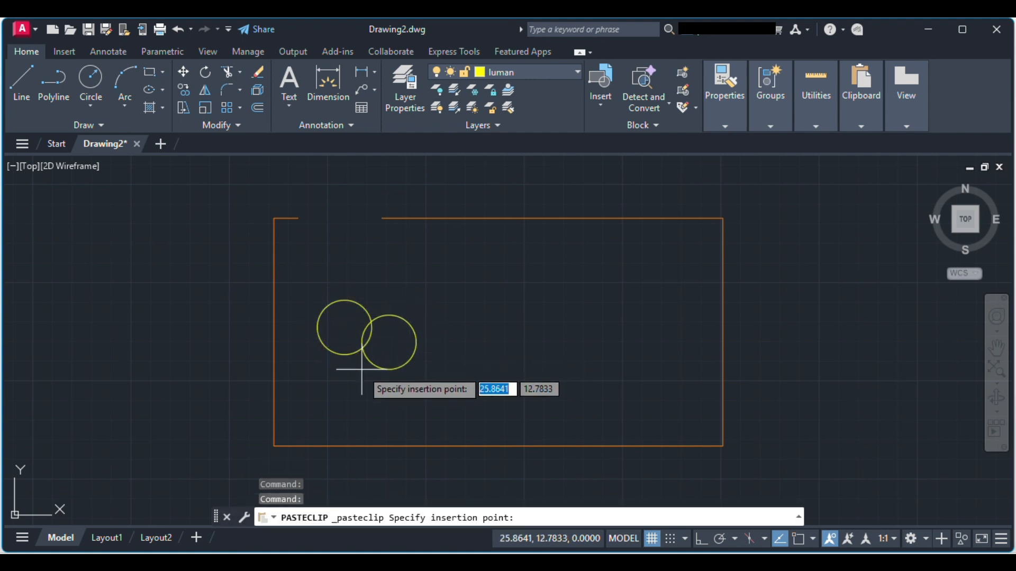
{"action": "left_click", "coordinate": [474, 351]}
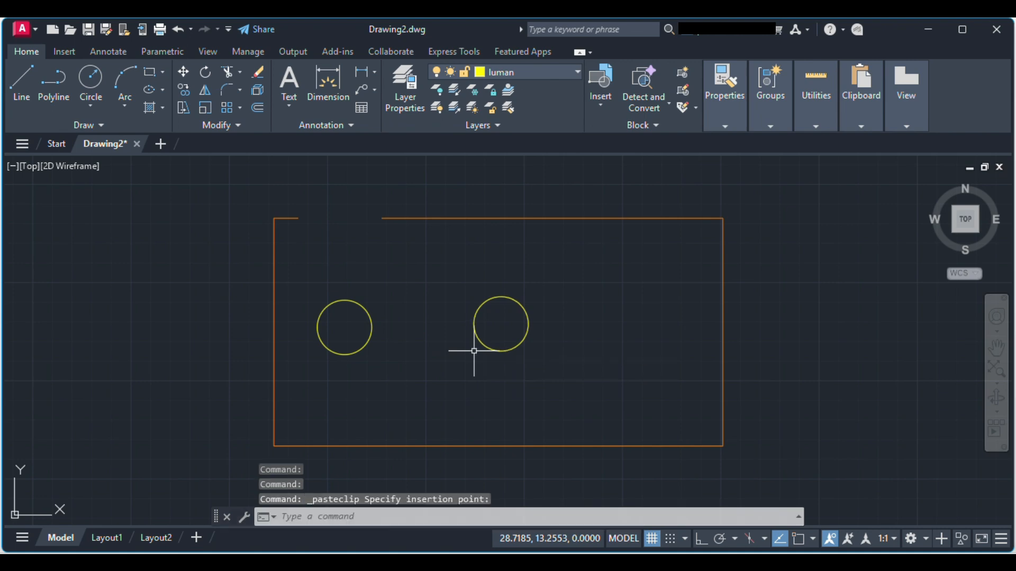
{"action": "key", "text": "ctrl+c"}
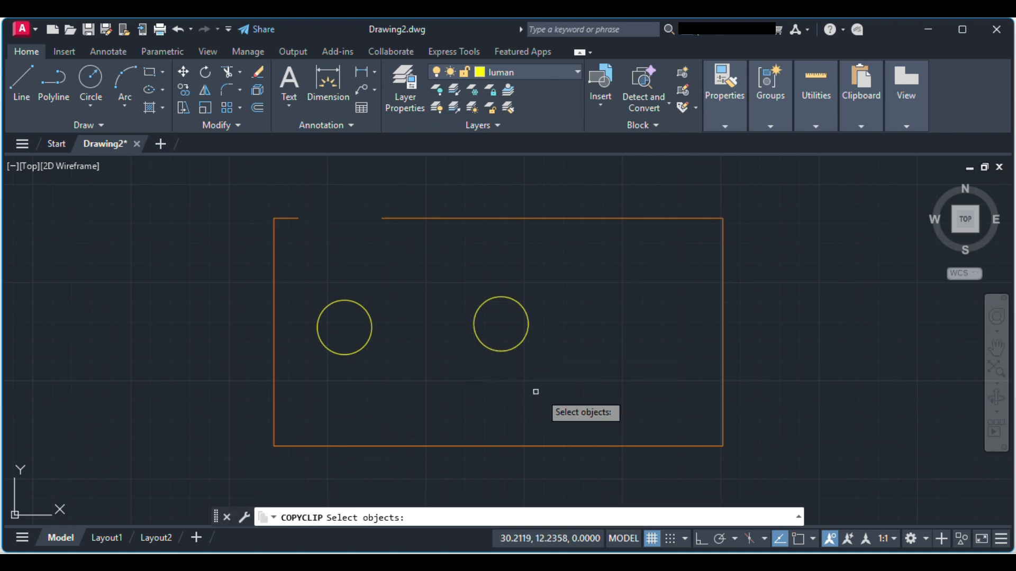
{"action": "key", "text": "ctrl+v"}
{"action": "left_click", "coordinate": [627, 349]}
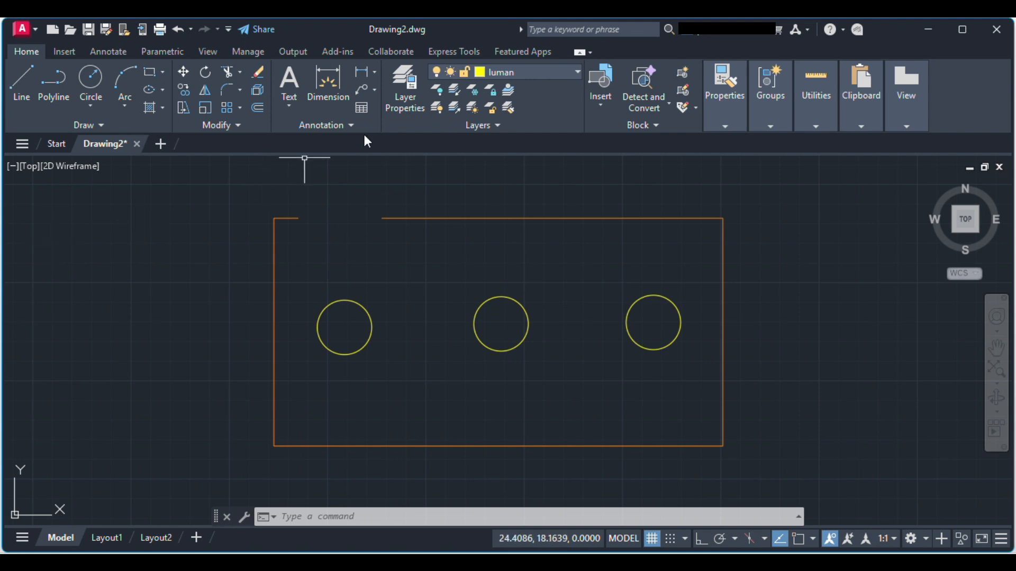
Make wires the current layer and draw a line from the left circle's right side to the middle circle's left side
{"action": "left_click", "coordinate": [528, 74]}
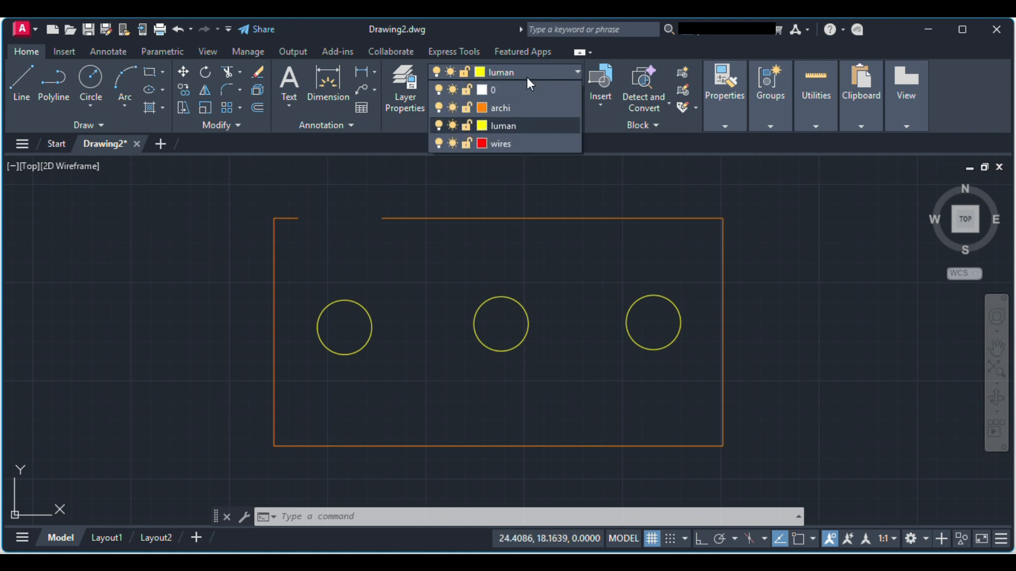
{"action": "left_click", "coordinate": [516, 137]}
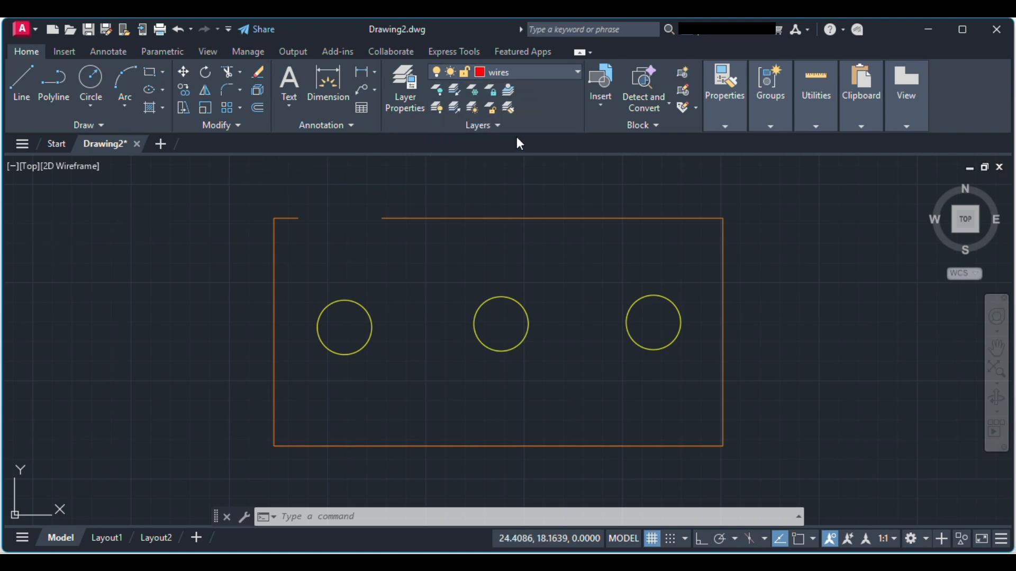
{"action": "left_click", "coordinate": [25, 93]}
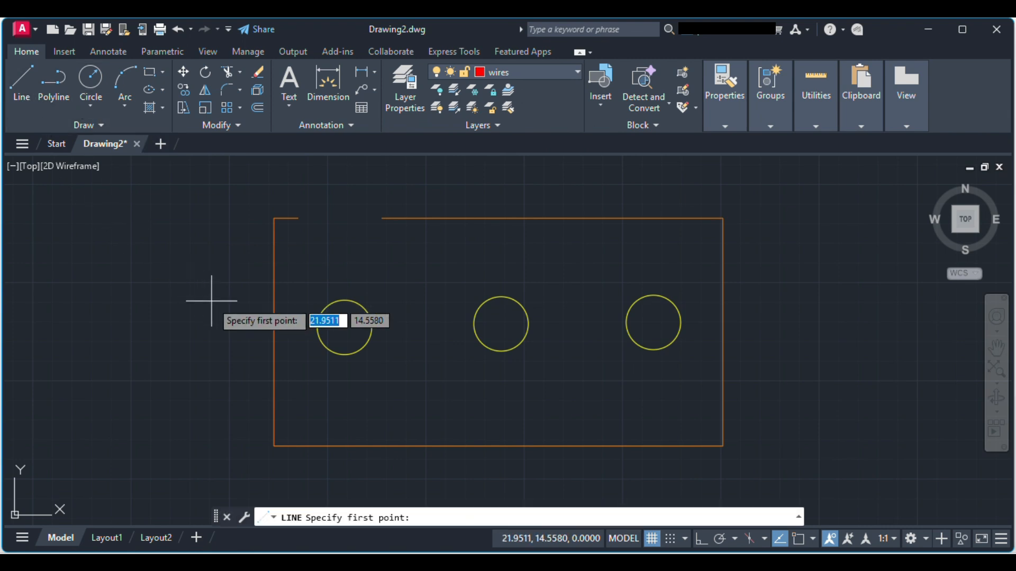
{"action": "left_click", "coordinate": [372, 327]}
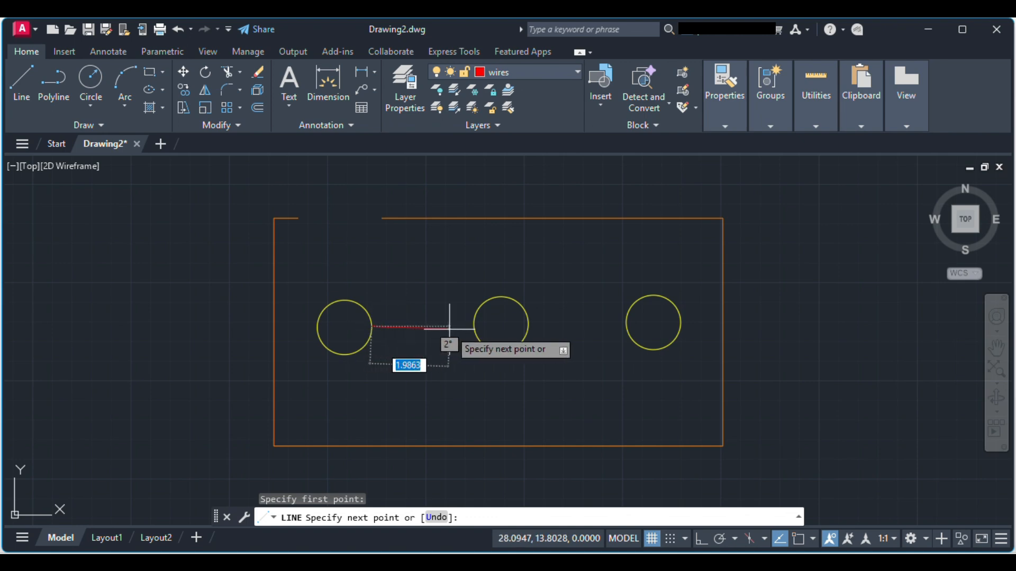
{"action": "left_click", "coordinate": [474, 327]}
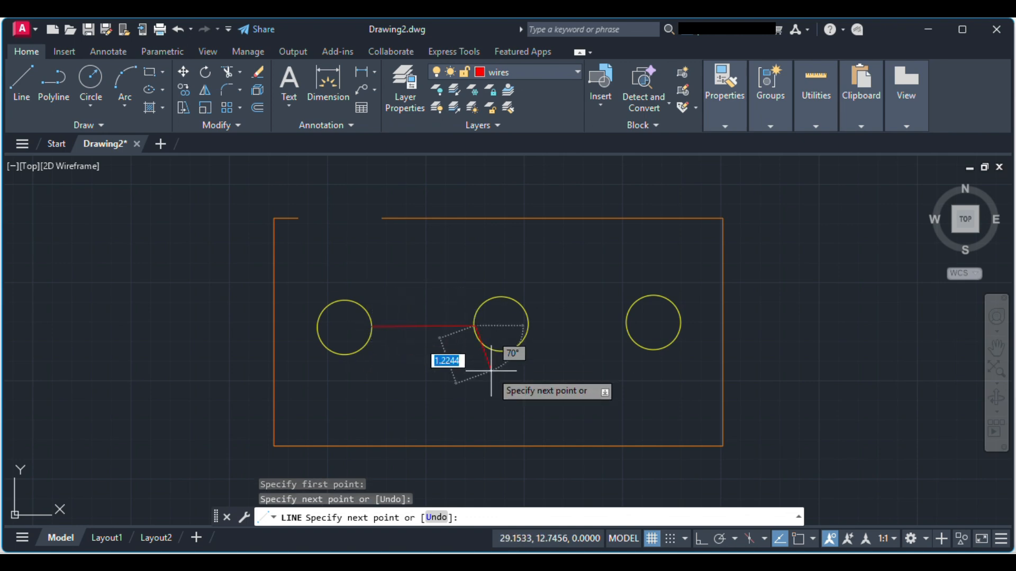
{"action": "key", "text": "Escape"}
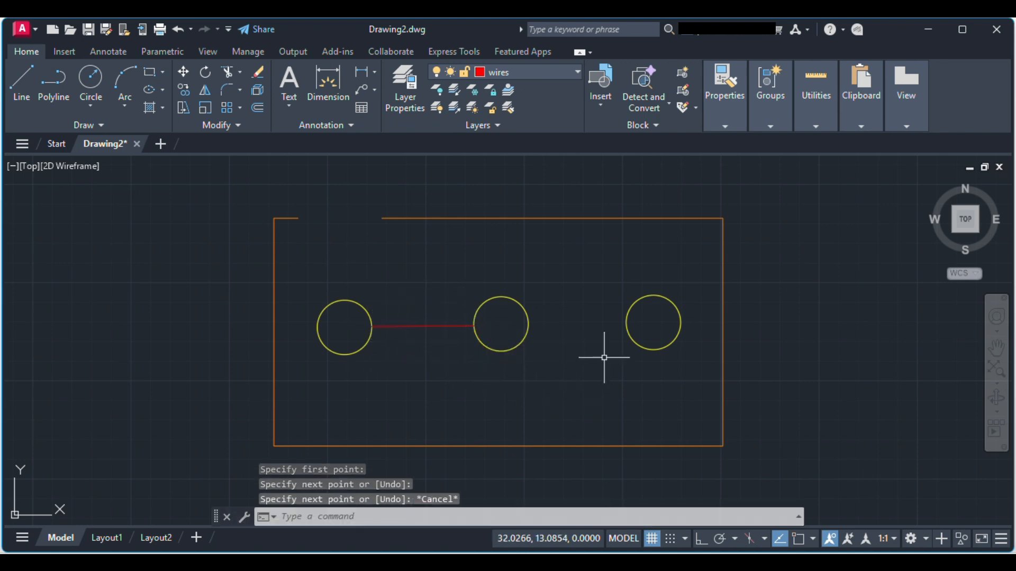
Draw a second wire line from the middle circle's right side to the right circle's left side
{"action": "key", "text": "Return"}
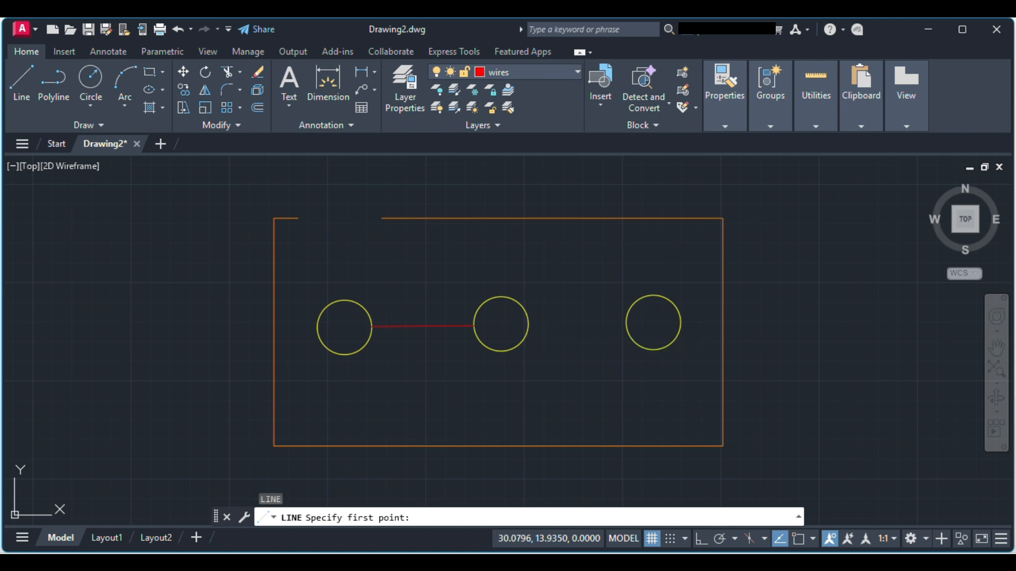
{"action": "left_click", "coordinate": [528, 323]}
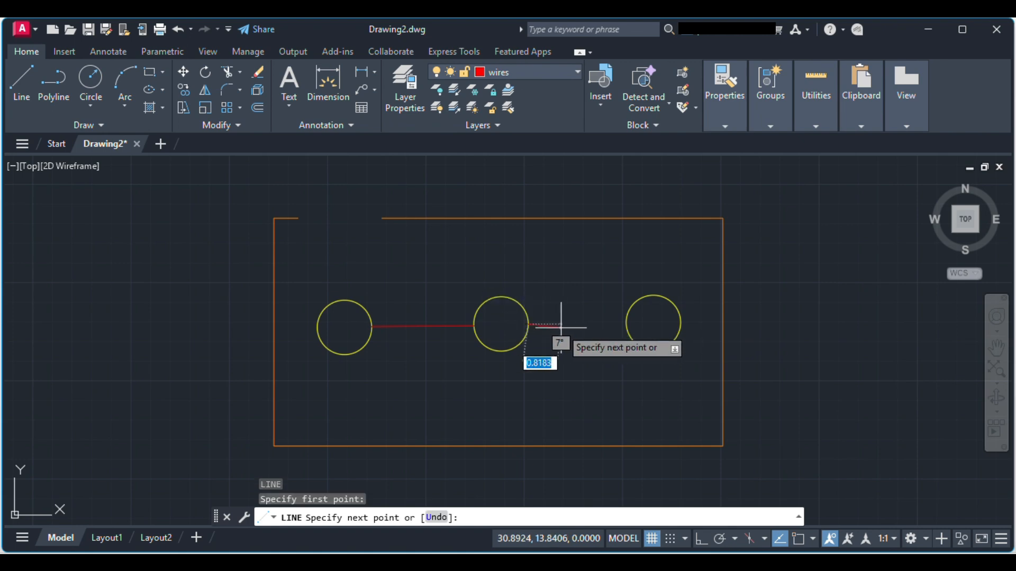
{"action": "left_click", "coordinate": [625, 323]}
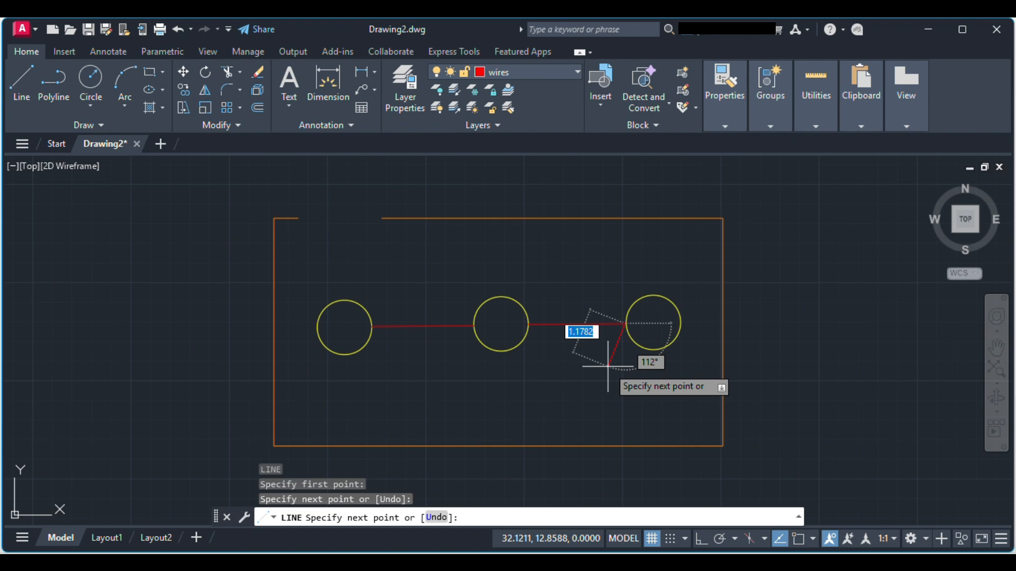
{"action": "key", "text": "Escape"}
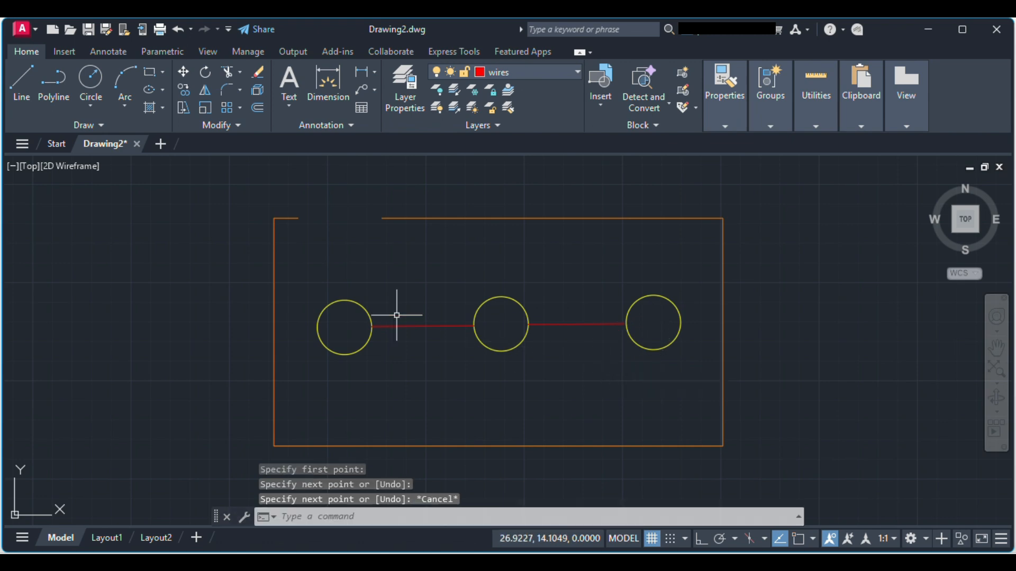
{"action": "key", "text": "Escape"}
Draw a slanted wire line from the left circle's upper-right side to the rectangle's upper edge, just right of the opening
{"action": "left_click", "coordinate": [361, 304]}
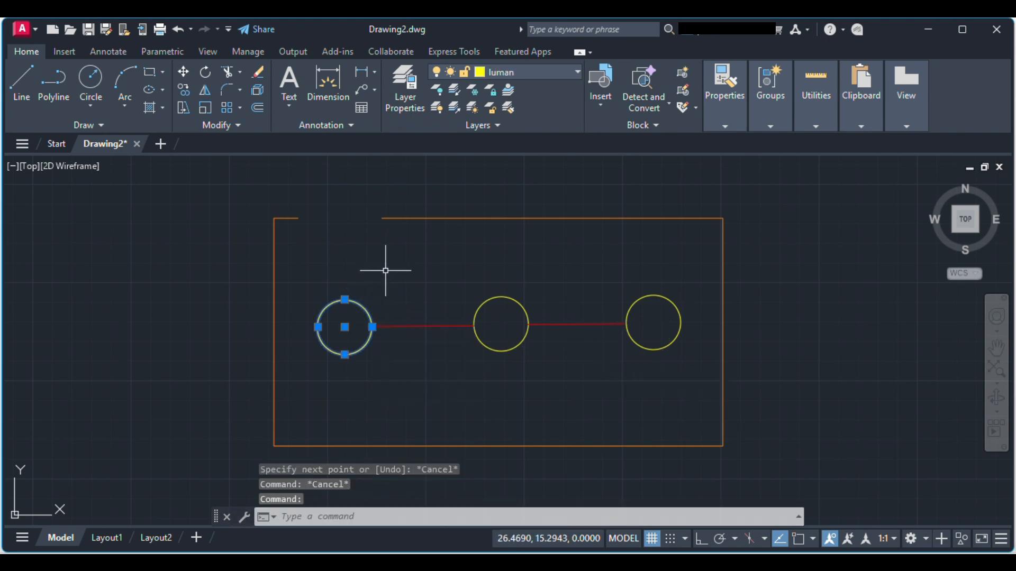
{"action": "key", "text": "Escape"}
{"action": "key", "text": "Return"}
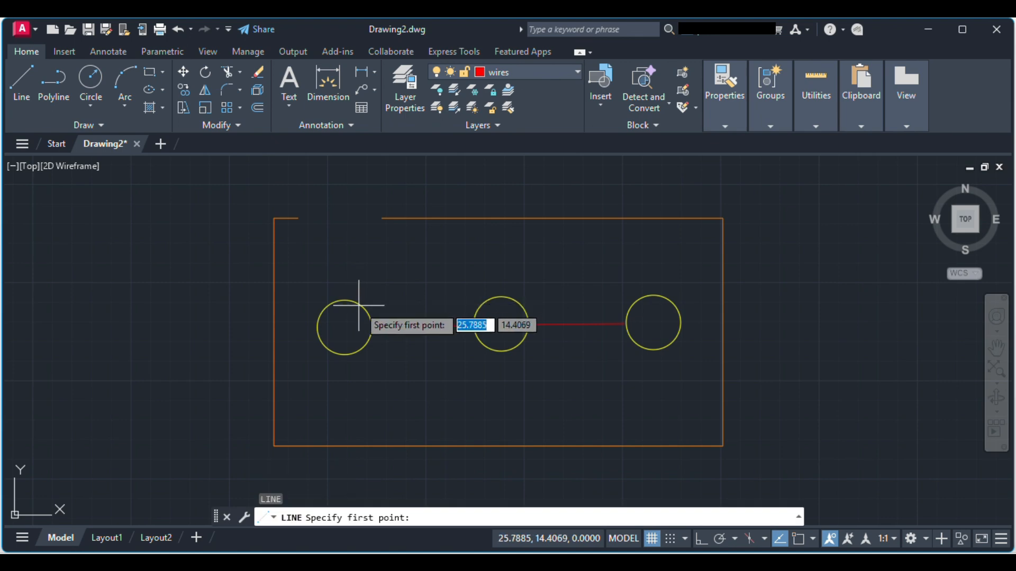
{"action": "left_click", "coordinate": [363, 306]}
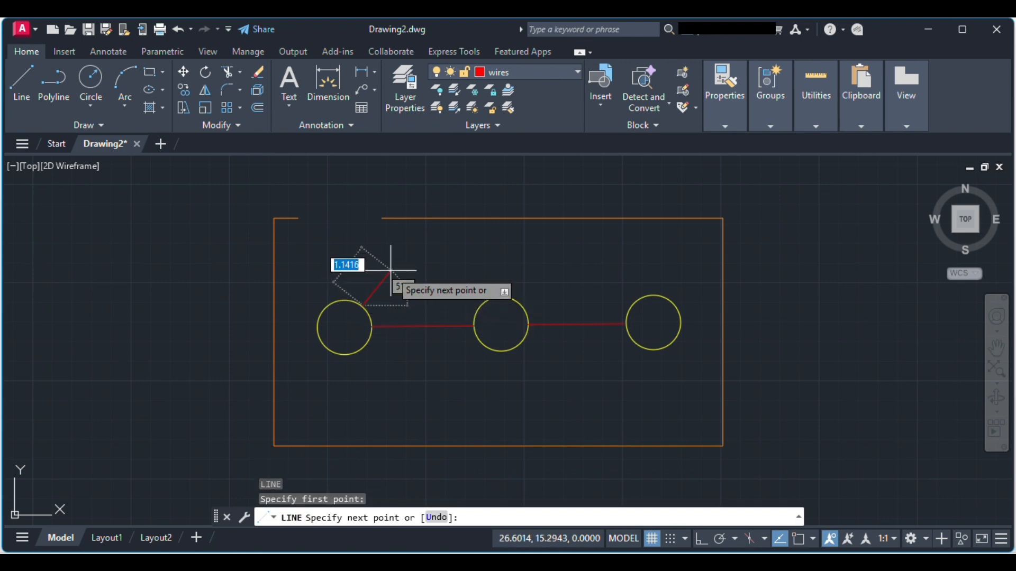
{"action": "left_click", "coordinate": [408, 219]}
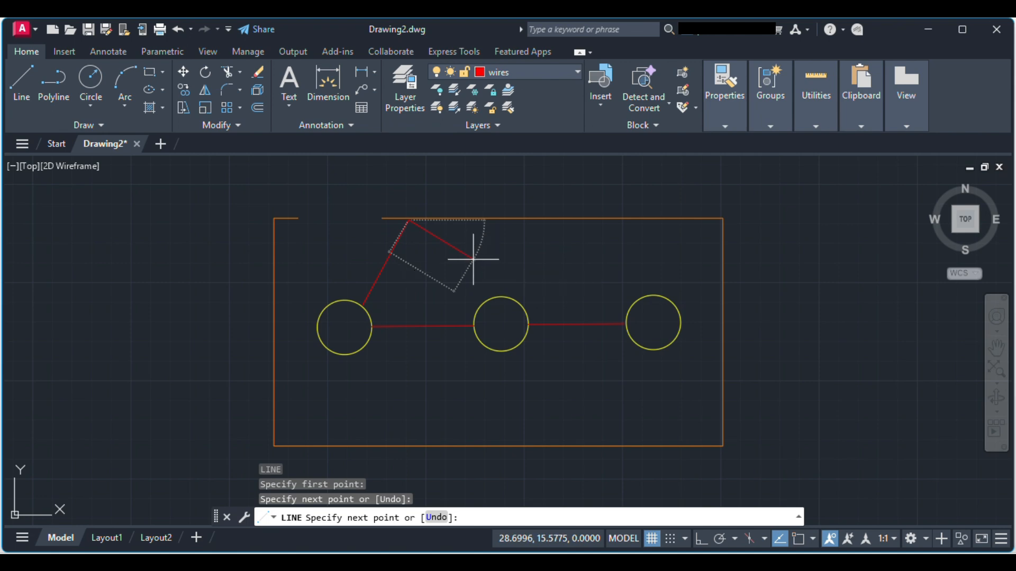
{"action": "key", "text": "Escape"}
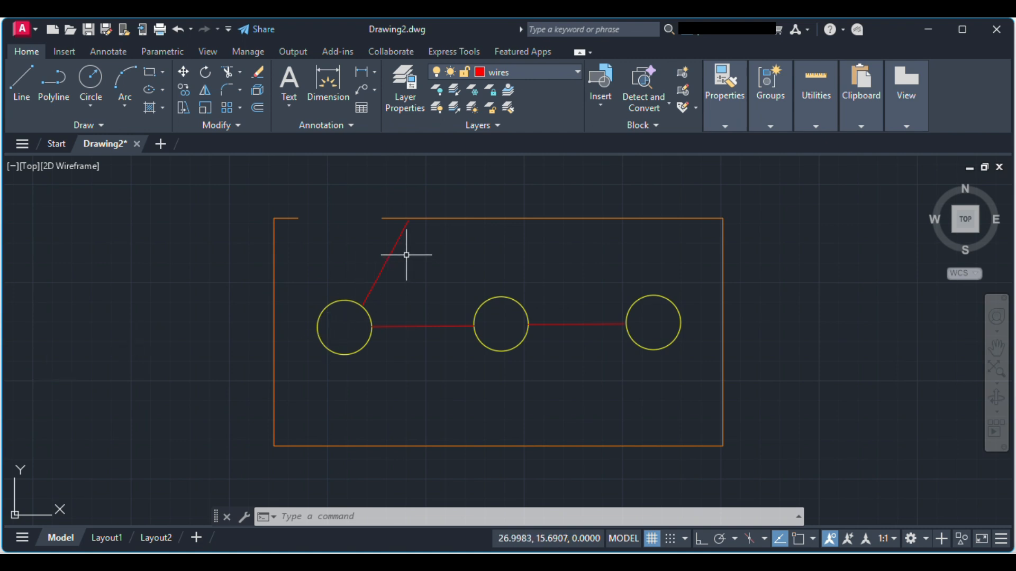
Erase the slanted wire line above the left circle and undo the deletion
{"action": "left_click", "coordinate": [351, 210]}
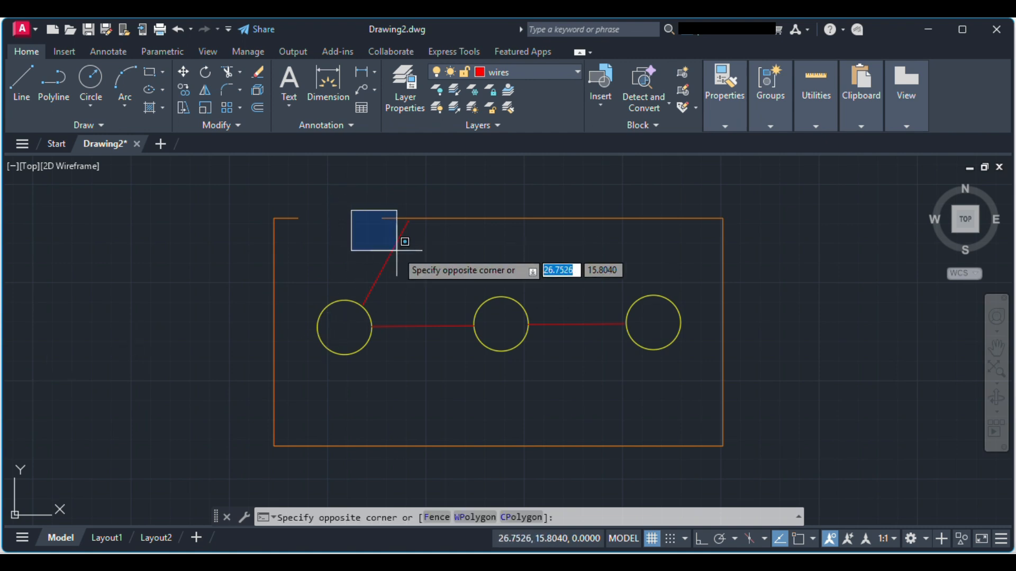
{"action": "left_click", "coordinate": [423, 282]}
{"action": "left_click", "coordinate": [320, 198]}
{"action": "left_click_drag", "start_coordinate": [321, 198], "coordinate": [440, 284]}
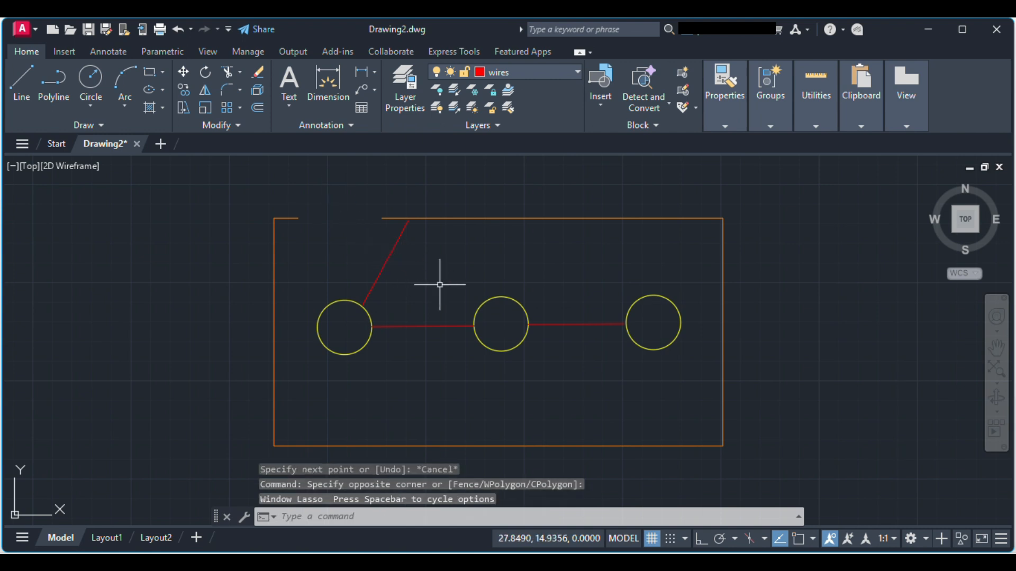
{"action": "left_click", "coordinate": [368, 252]}
{"action": "left_click", "coordinate": [428, 287]}
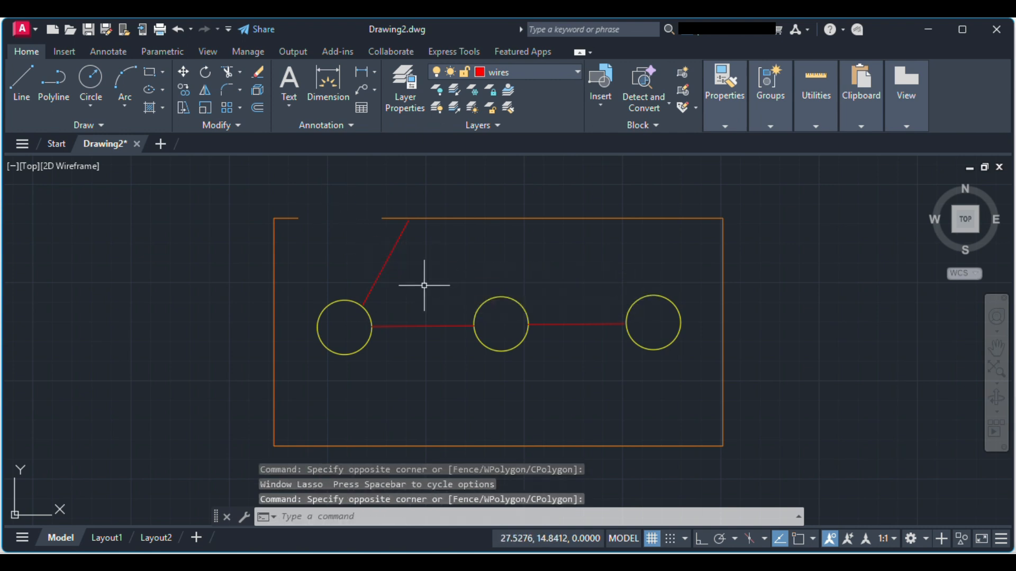
{"action": "left_click", "coordinate": [385, 263]}
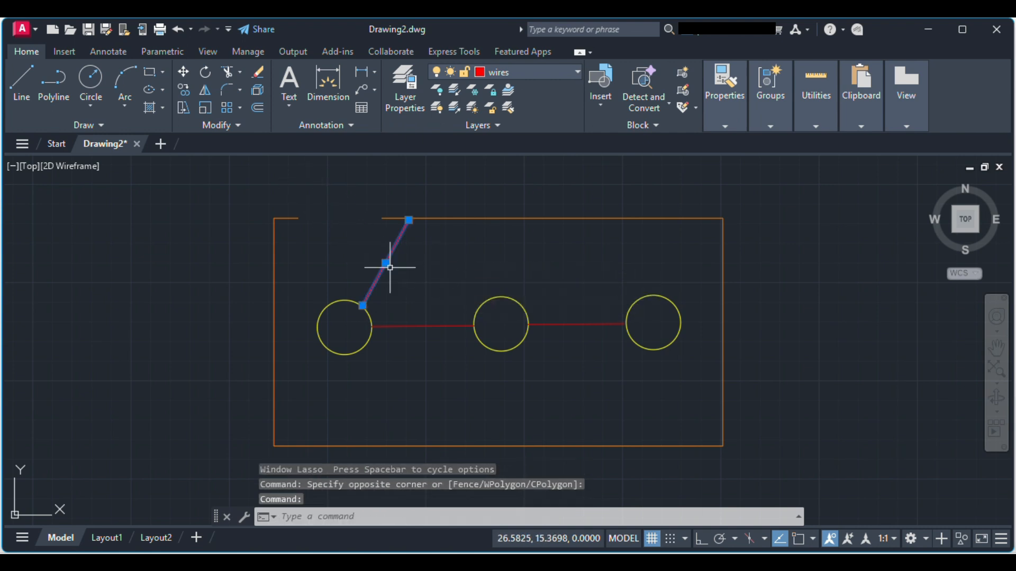
{"action": "key", "text": "Delete"}
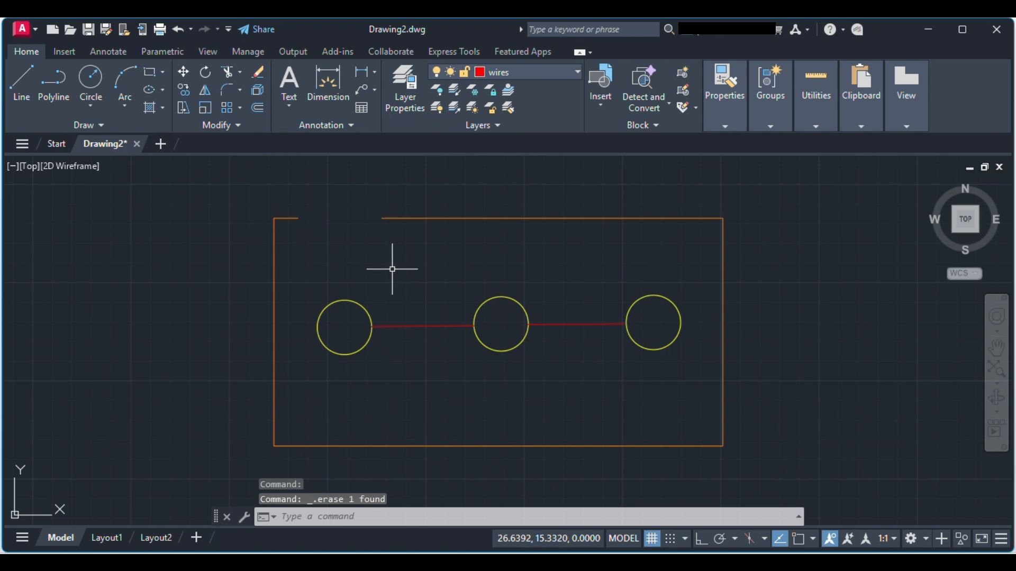
{"action": "key", "text": "ctrl+z"}
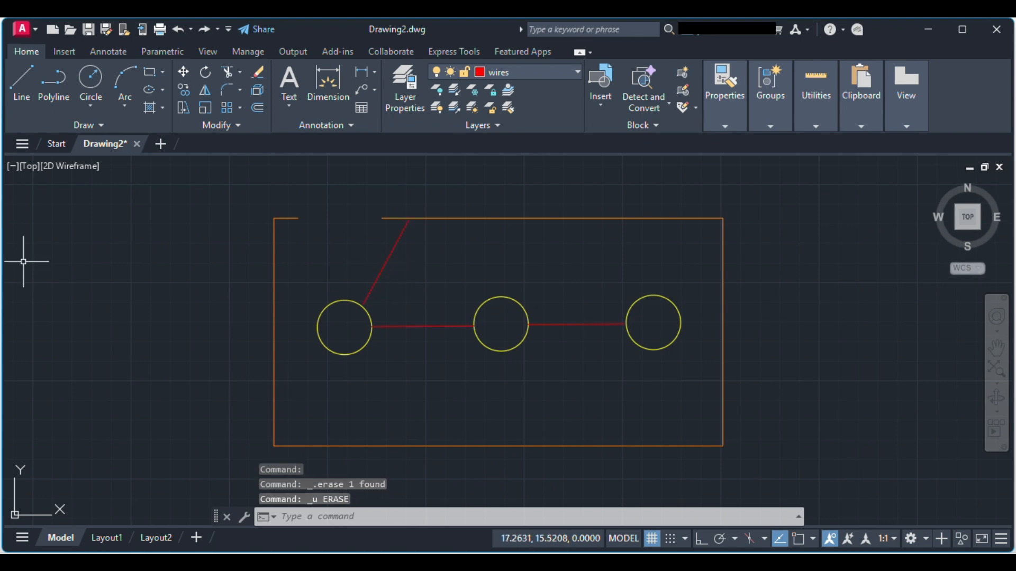